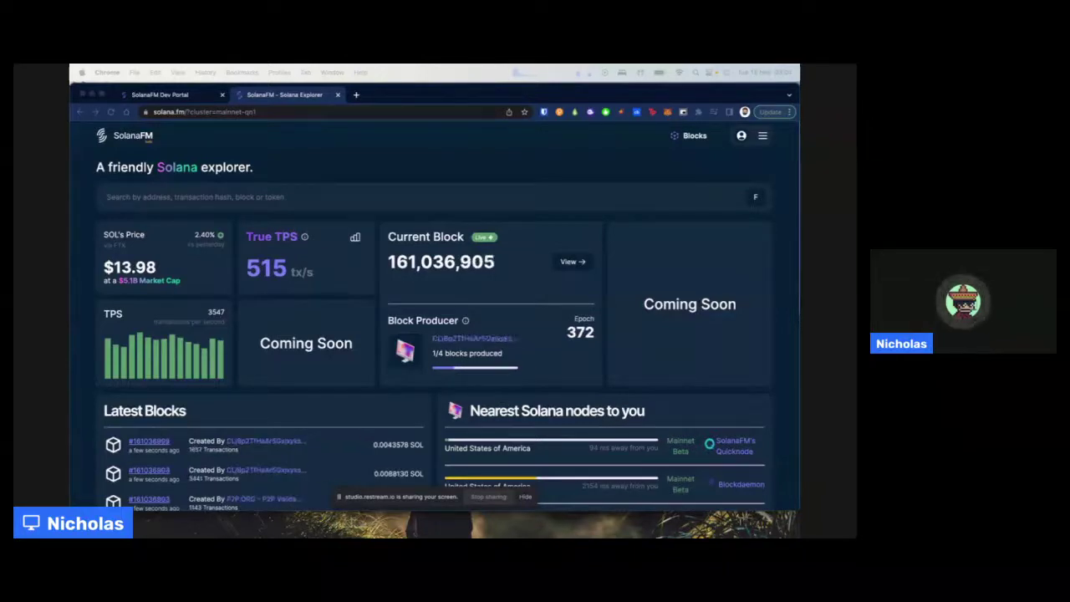
# Step: Bring the Chrome window showing the SolanaFM Explorer live network dashboard into focus
pyautogui.click(348, 165)
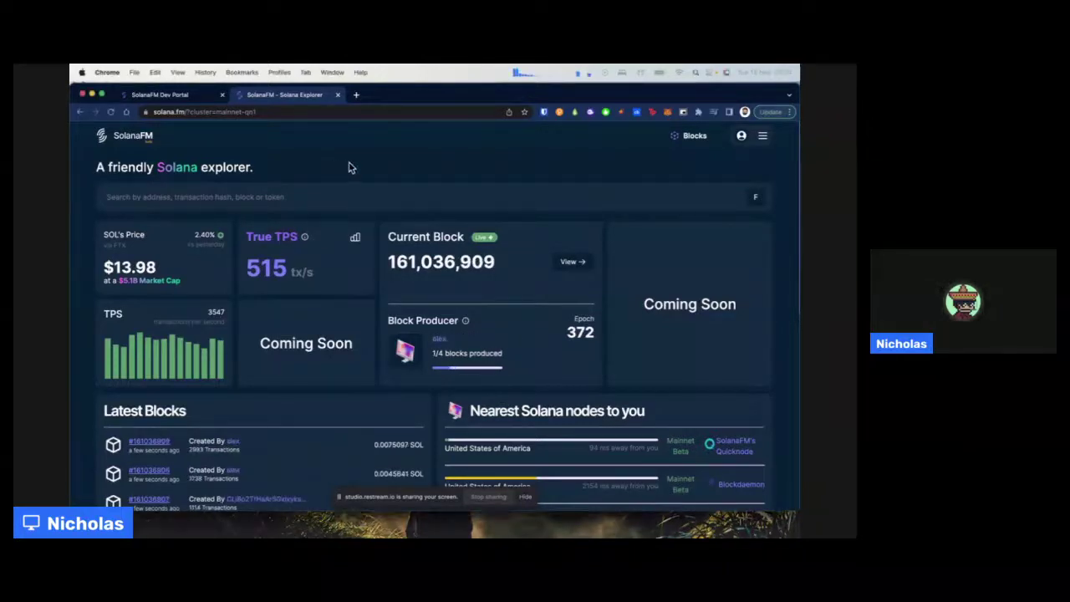
# Step: Go to Magic Eden in a new tab and open the wallet's My items page
pyautogui.press('super+t')
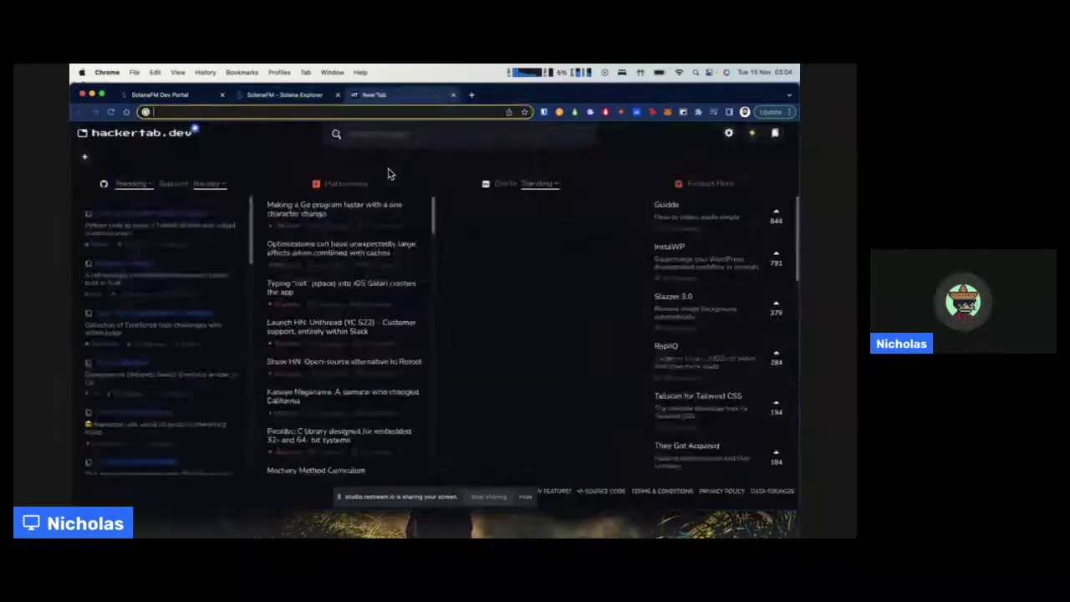
pyautogui.write('magiceden.io')
pyautogui.press('Return')
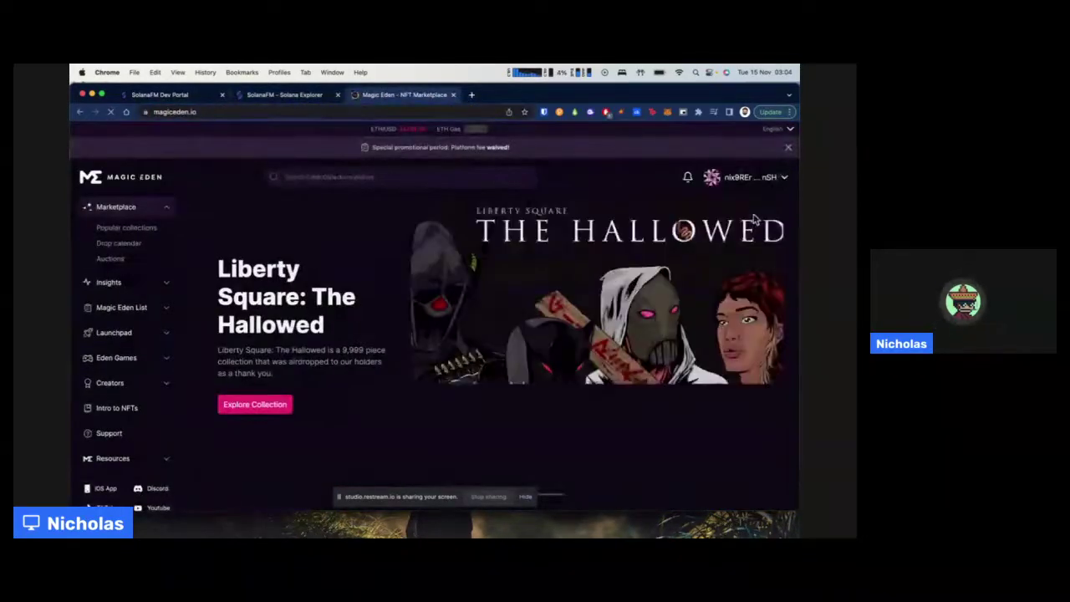
pyautogui.click(757, 179)
pyautogui.click(712, 316)
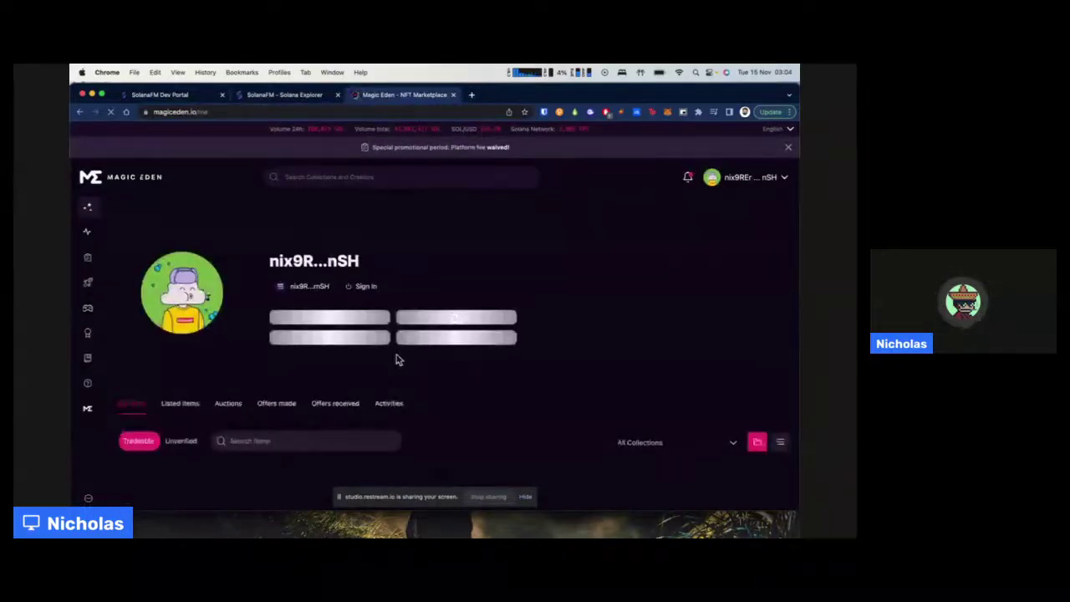
# Step: Open the Magic Ticket: OG #10524 item and view its mint address on solana.fm
pyautogui.scroll(-1, 396, 360)
pyautogui.scroll(-1, 397, 368)
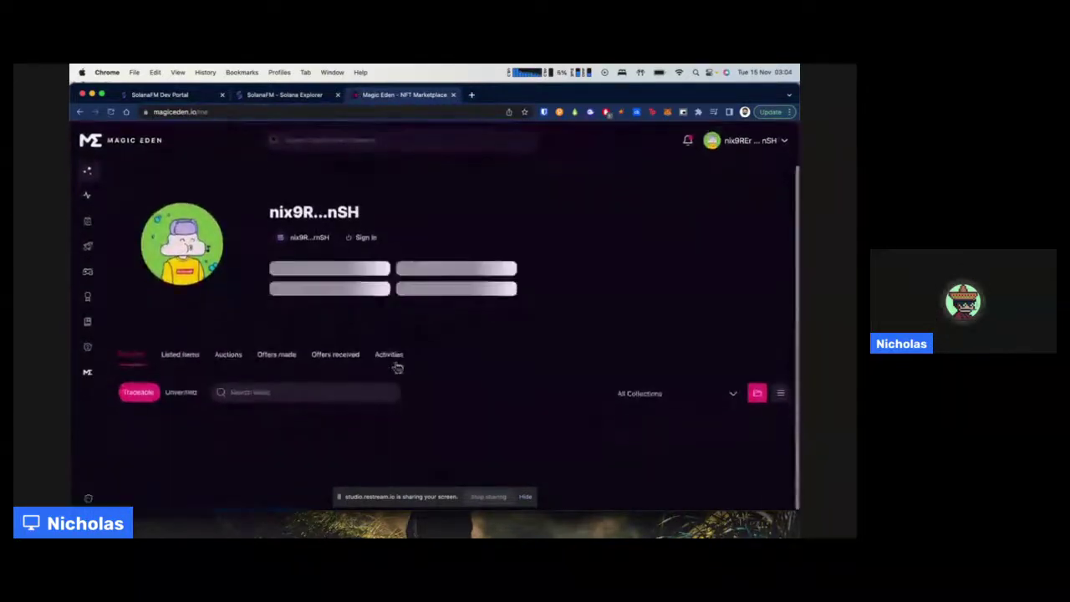
pyautogui.scroll(-10, 429, 363)
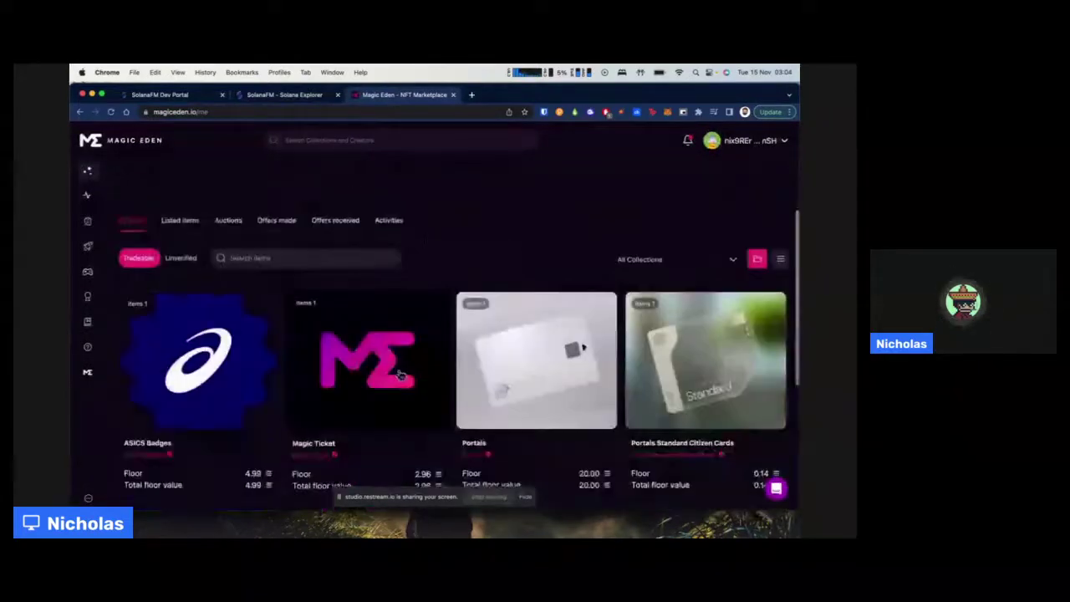
pyautogui.click(350, 337)
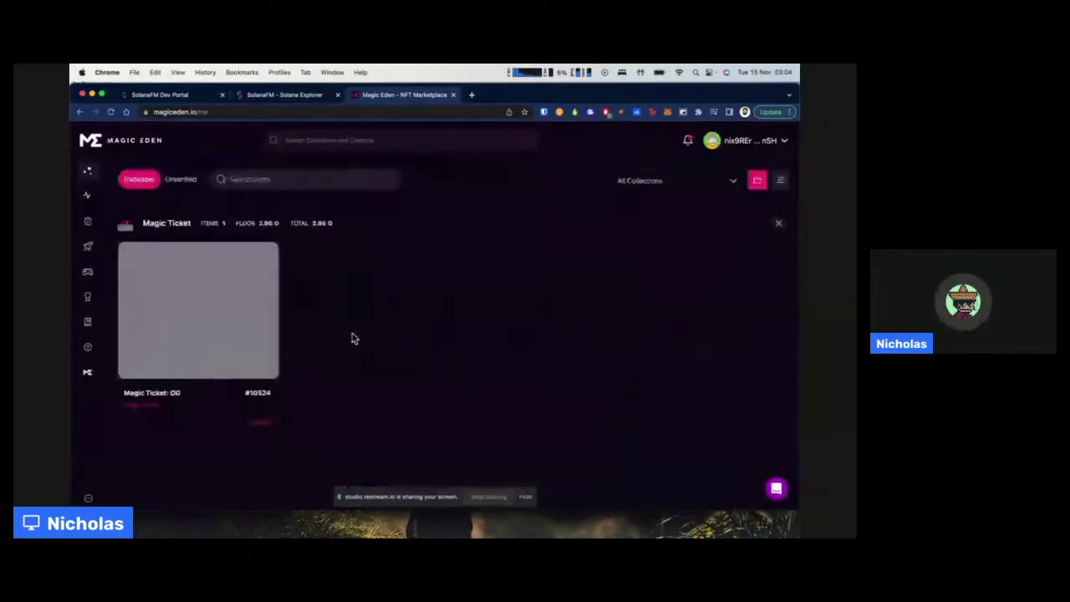
pyautogui.click(259, 427)
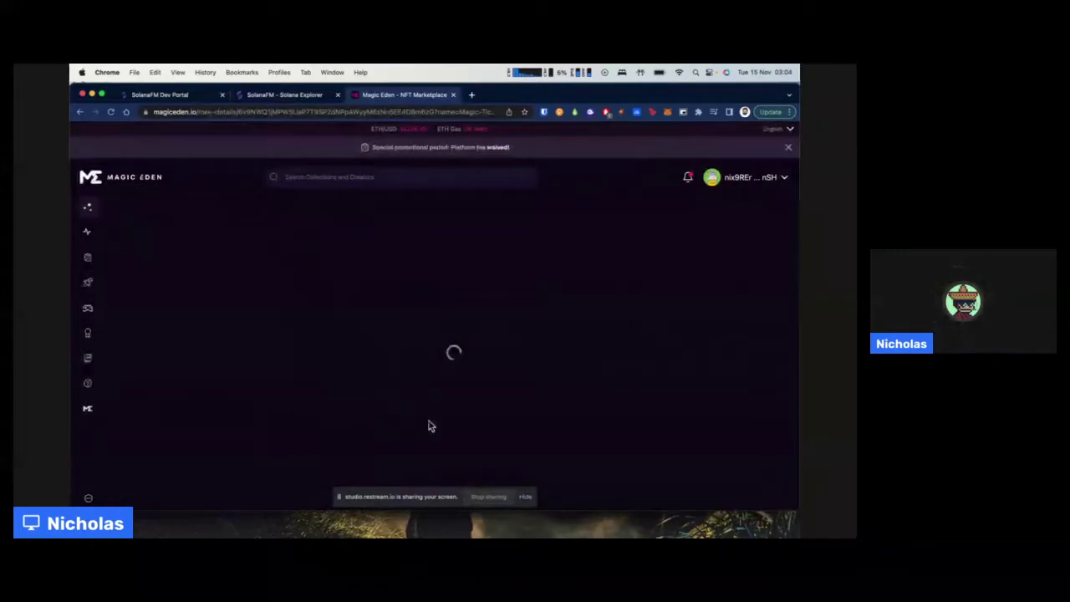
pyautogui.scroll(-5, 526, 425)
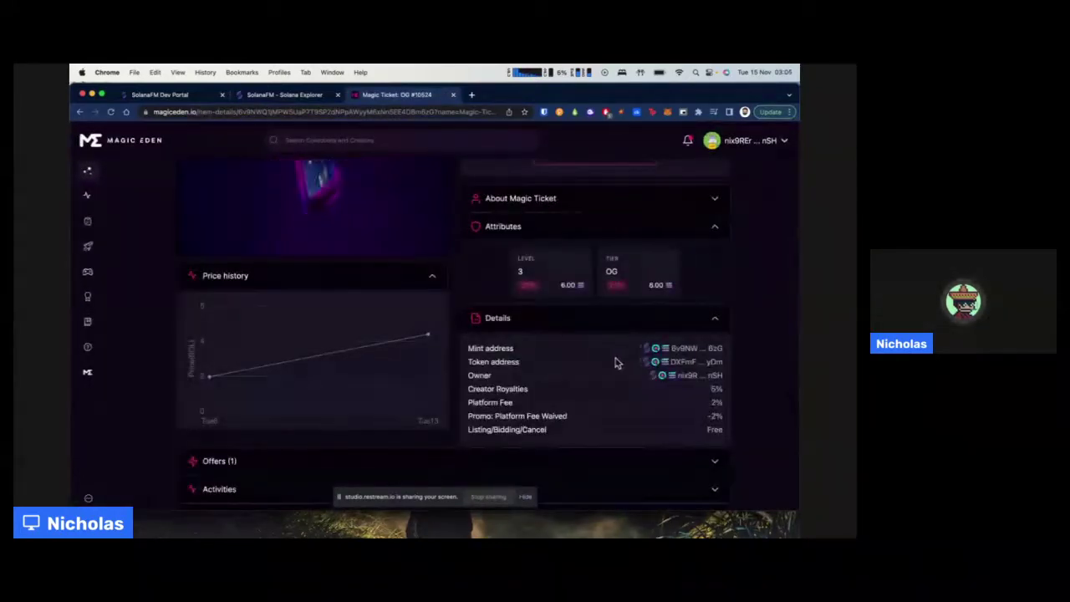
pyautogui.scroll(10, 648, 364)
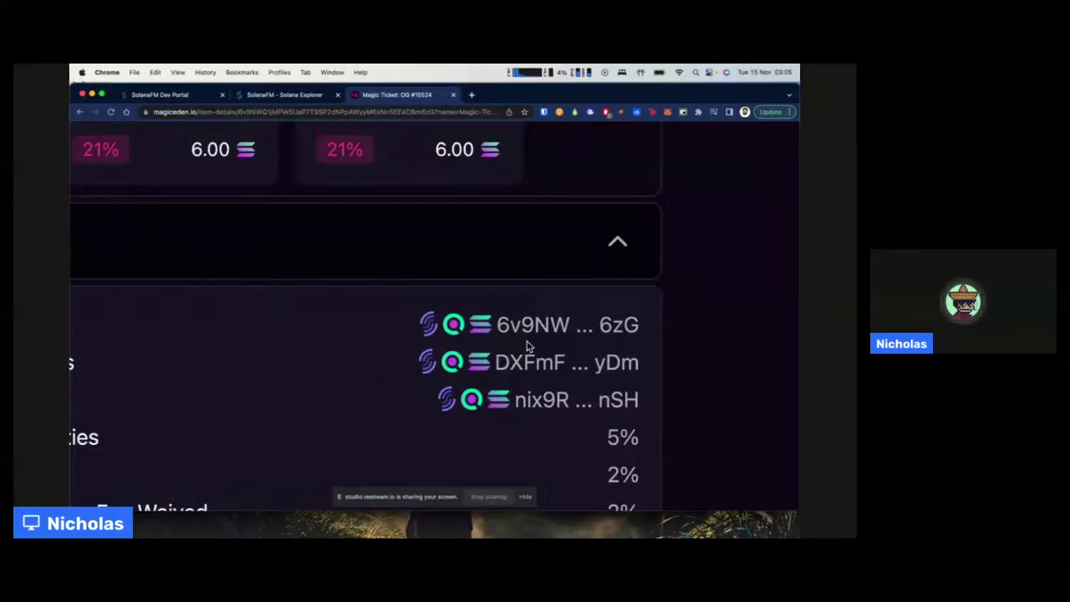
pyautogui.click(430, 328)
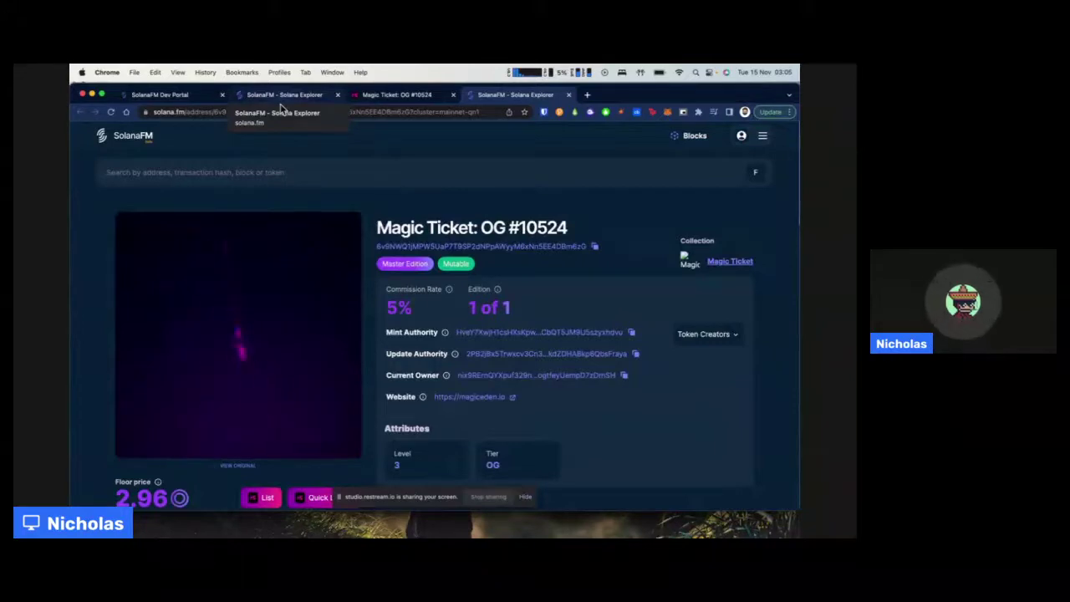
# Step: Go back to the explorer home tab, then to the developer portal's Indexers page
pyautogui.click(281, 103)
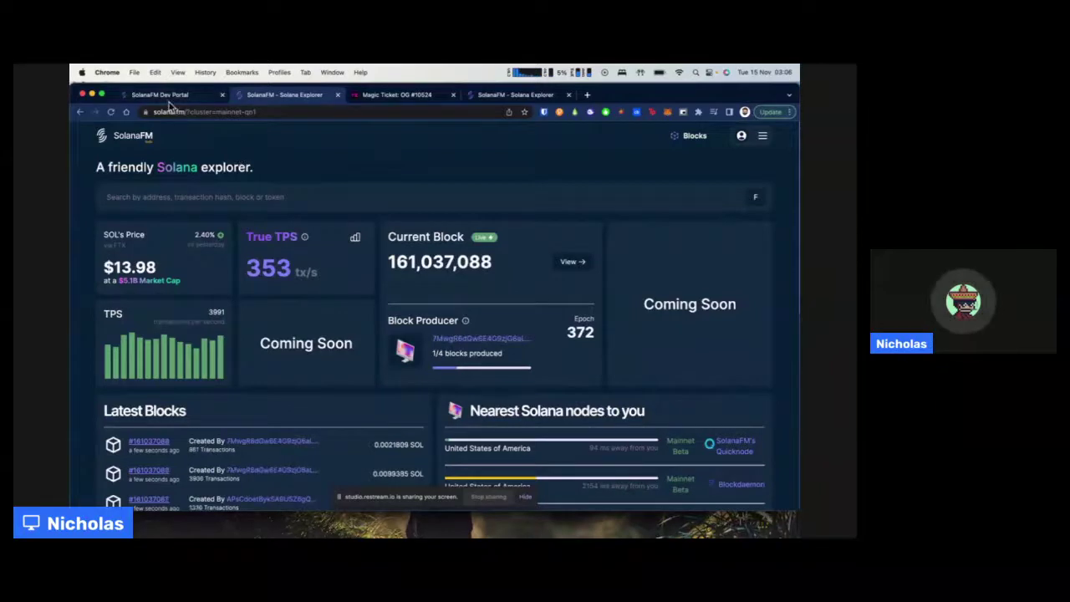
pyautogui.click(166, 98)
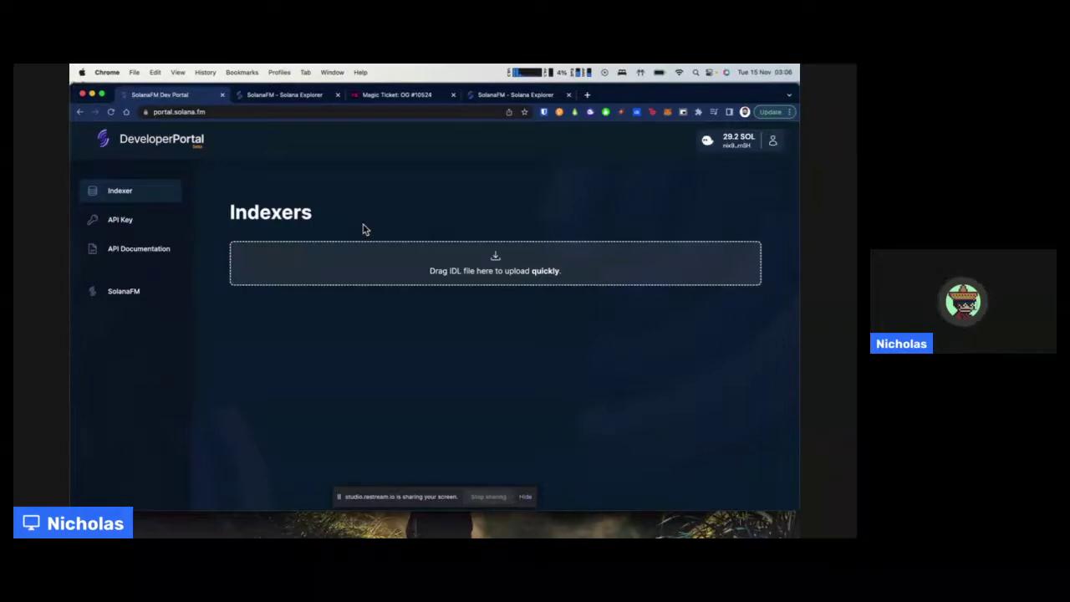
# Step: Bring up the Dock beside the portal's Indexers page with its empty IDL upload area
pyautogui.moveTo(304, 509)
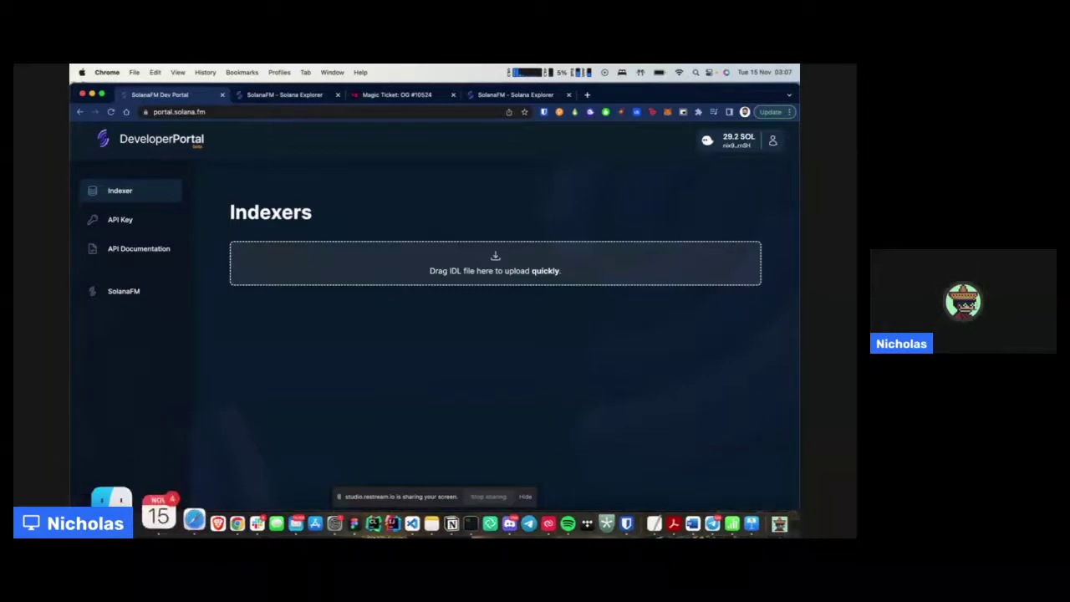
# Step: Preview squads_mpl.json in Quick Look, highlighting addMember, then drag it into the portal's IDL drop zone
pyautogui.click(111, 500)
pyautogui.click(458, 342)
pyautogui.press('space')
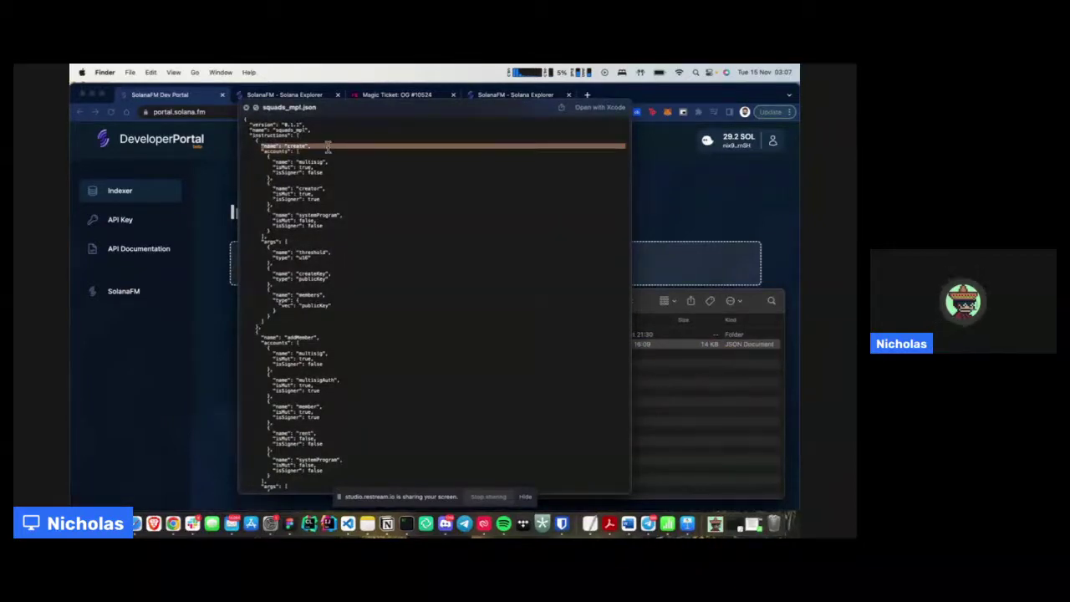
pyautogui.scroll(-2, 281, 335)
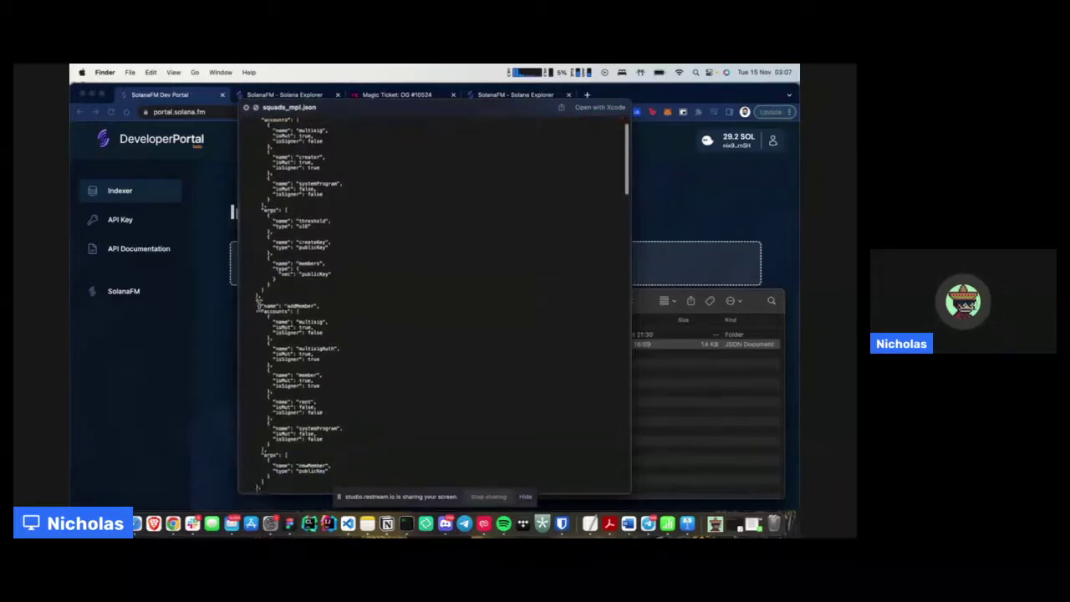
pyautogui.moveTo(261, 306); pyautogui.dragTo(349, 308)
pyautogui.scroll(2, 349, 308)
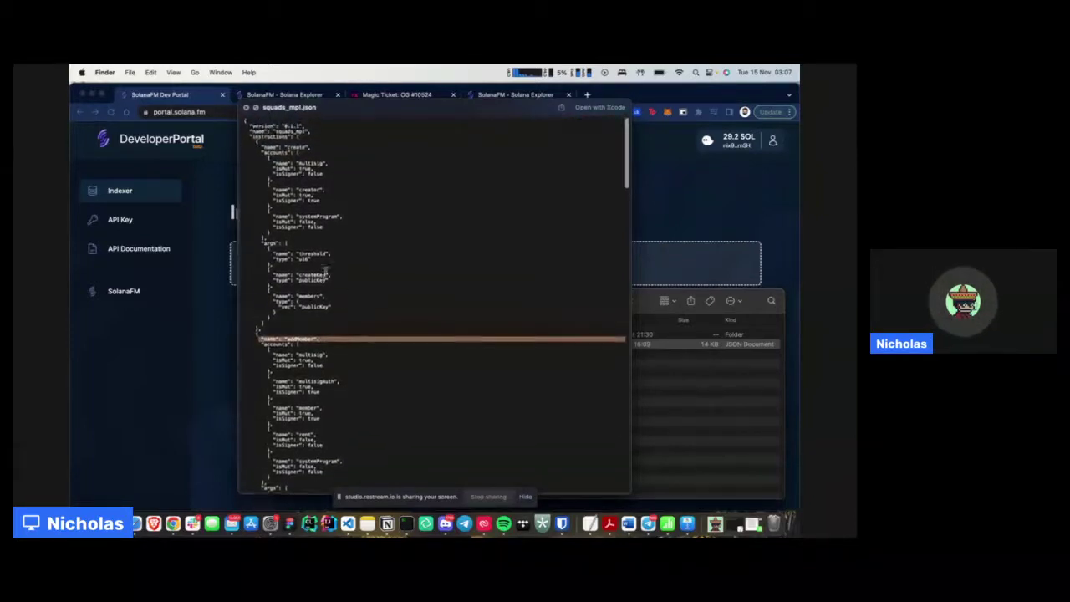
pyautogui.moveTo(262, 154); pyautogui.dragTo(339, 329)
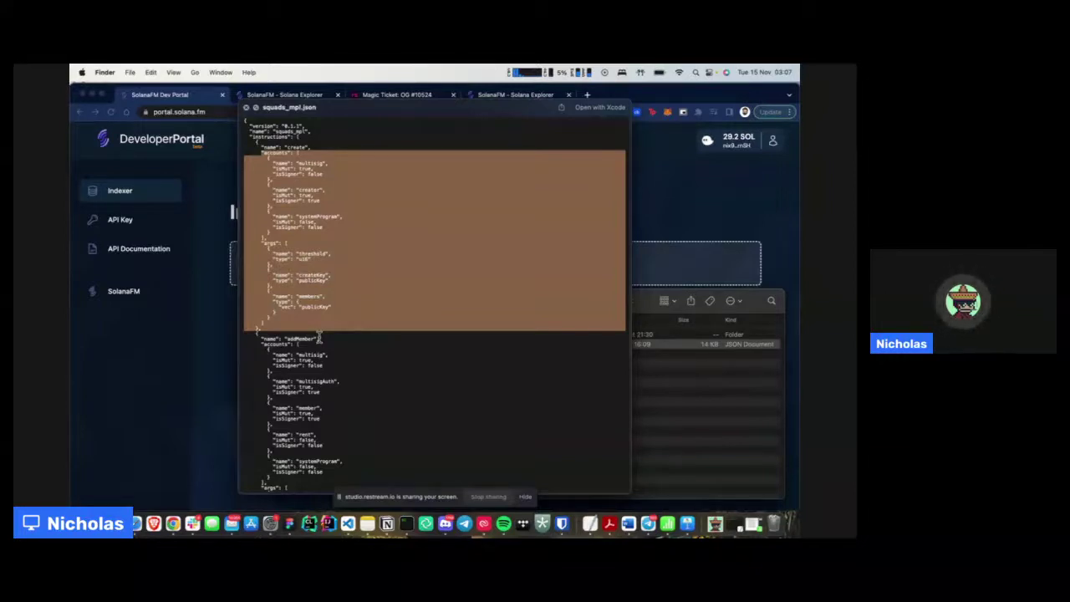
pyautogui.press('space')
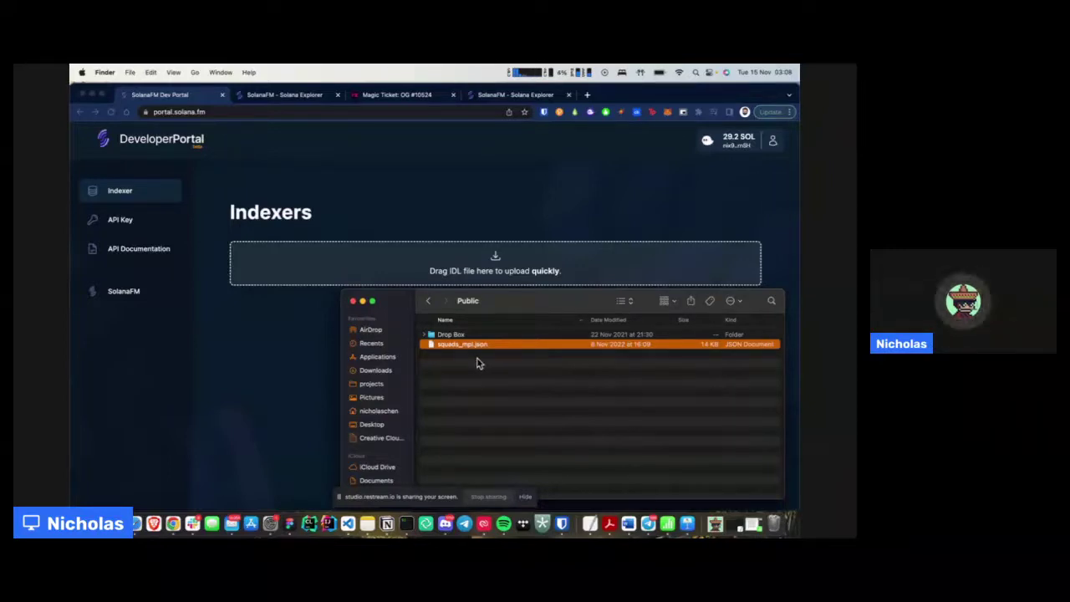
pyautogui.moveTo(498, 351); pyautogui.dragTo(444, 273)
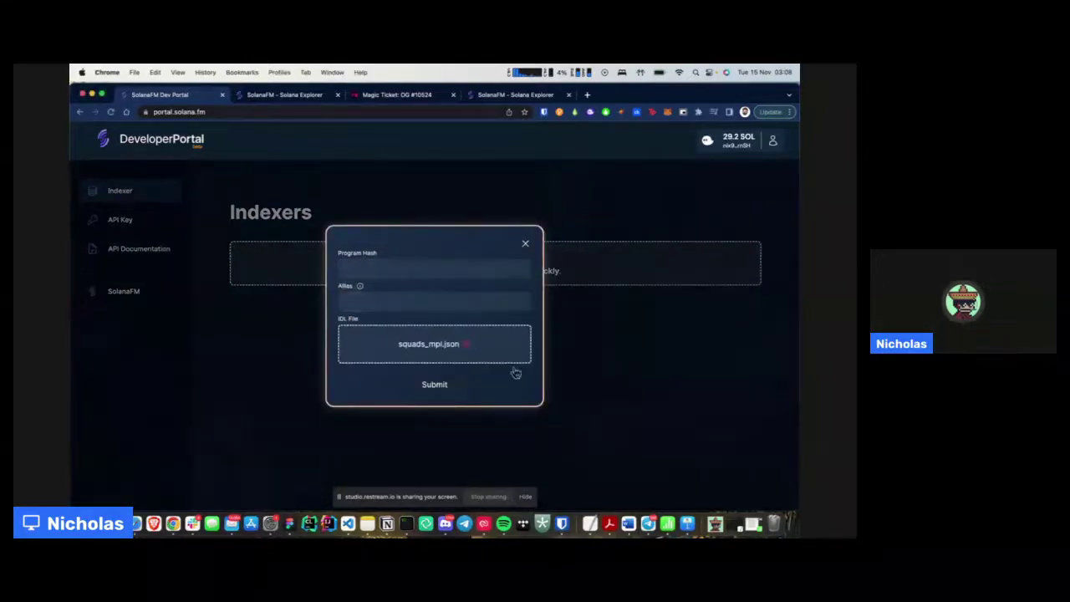
# Step: Place the cursor in the Program Hash field of the squads_mpl.json upload form
pyautogui.click(435, 269)
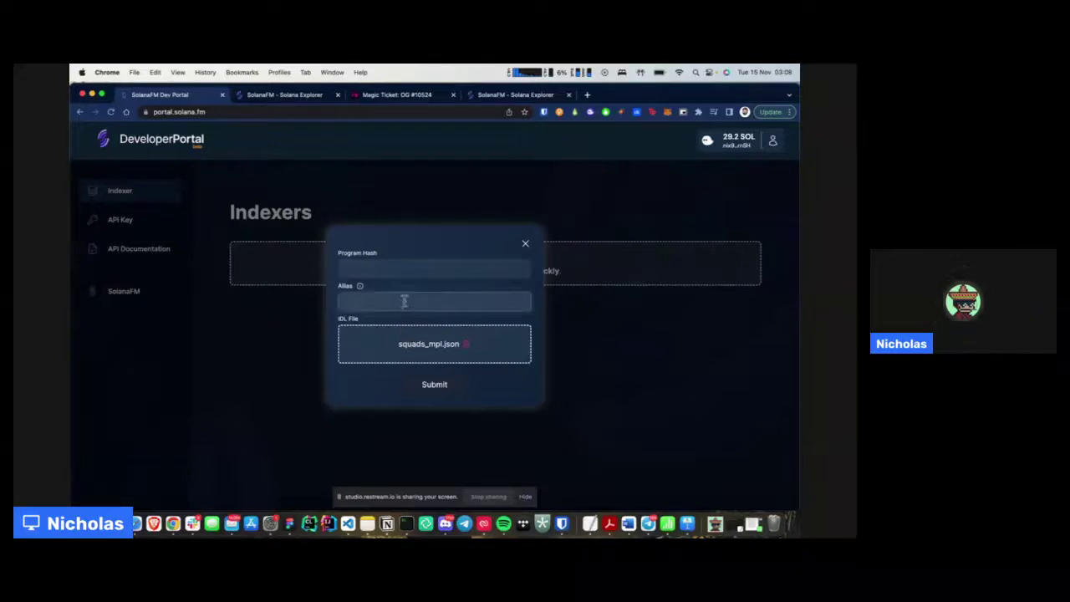
# Step: Load the apr.dev squads_mpl program page in a new tab and select its program address in the URL
pyautogui.press('super+t')
pyautogui.press('super+v')
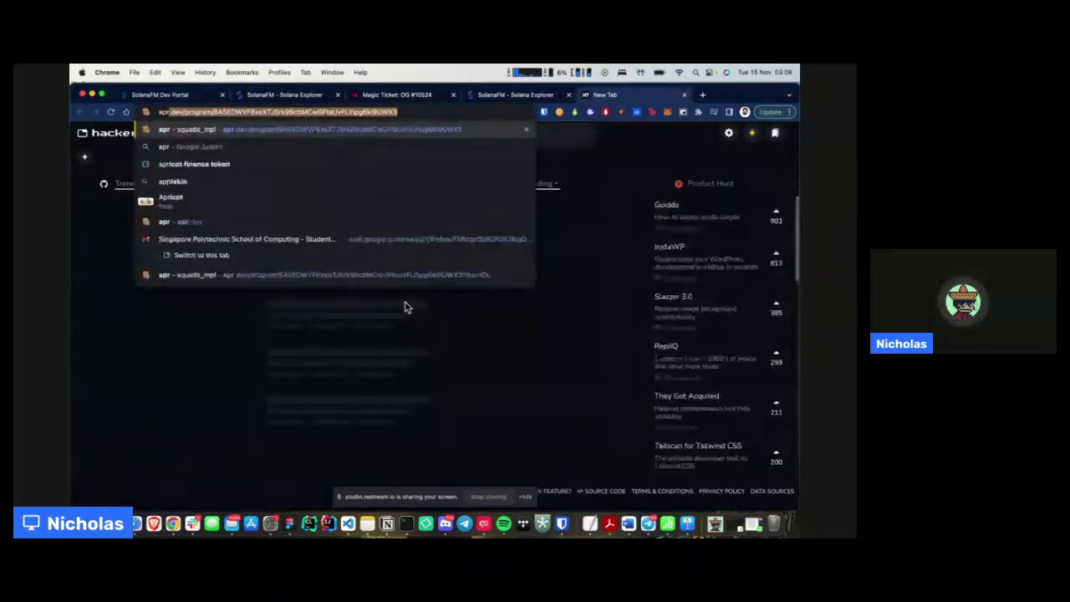
pyautogui.press('Return')
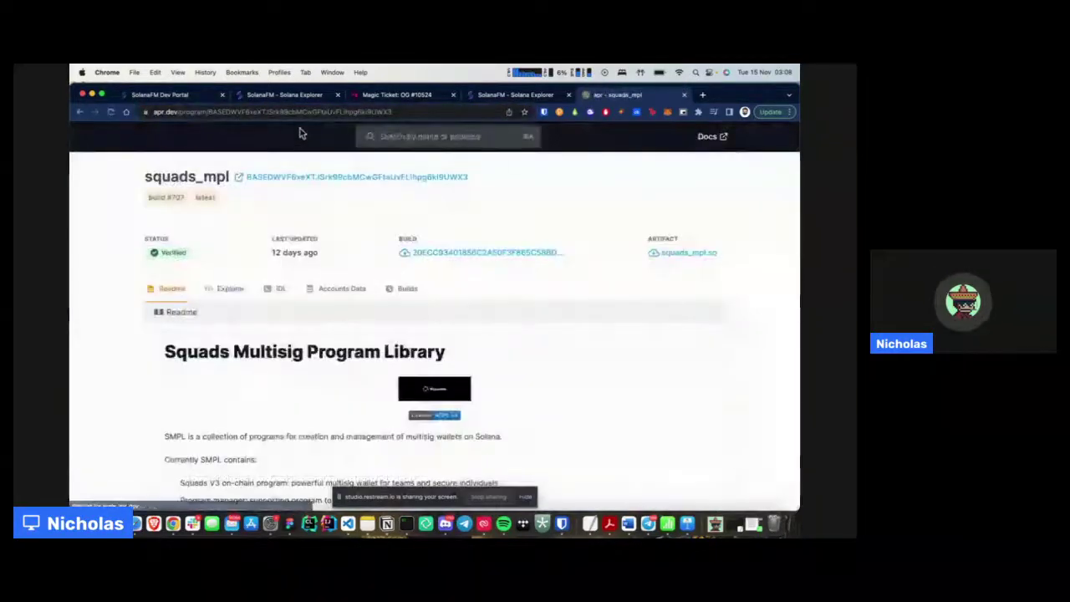
pyautogui.doubleClick(293, 109)
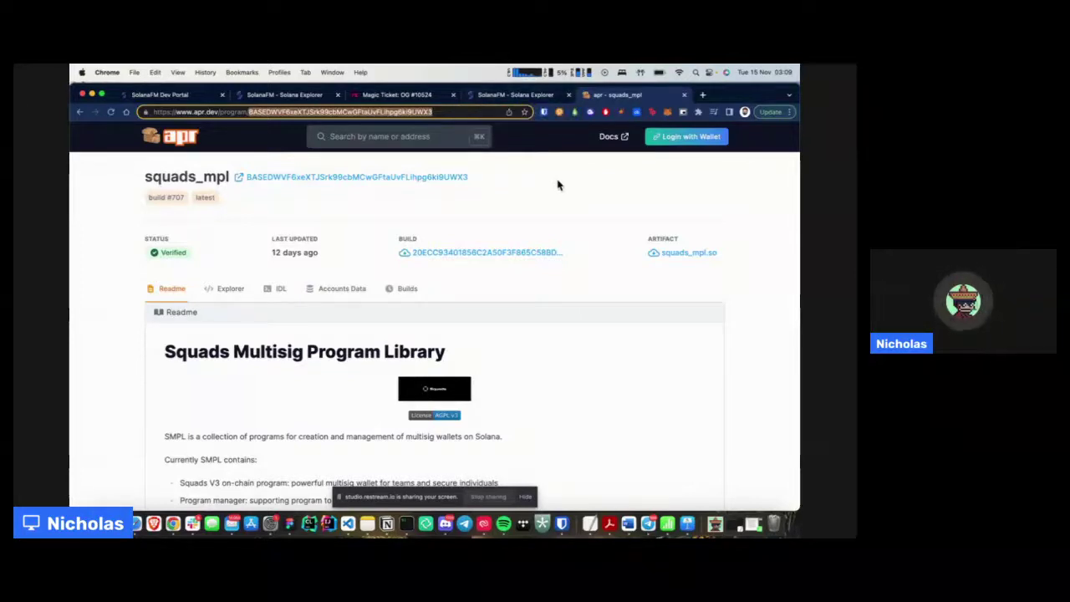
# Step: Paste the squads_mpl program hash into Program Hash and set the Alias to 'Squads MPL'
pyautogui.click(505, 98)
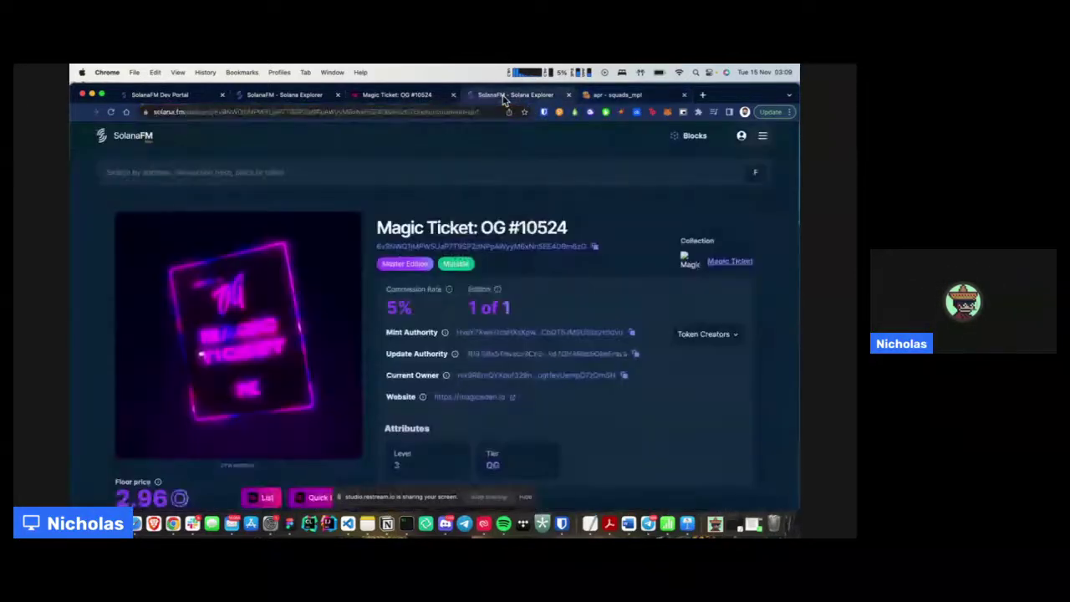
pyautogui.click(285, 95)
pyautogui.click(178, 96)
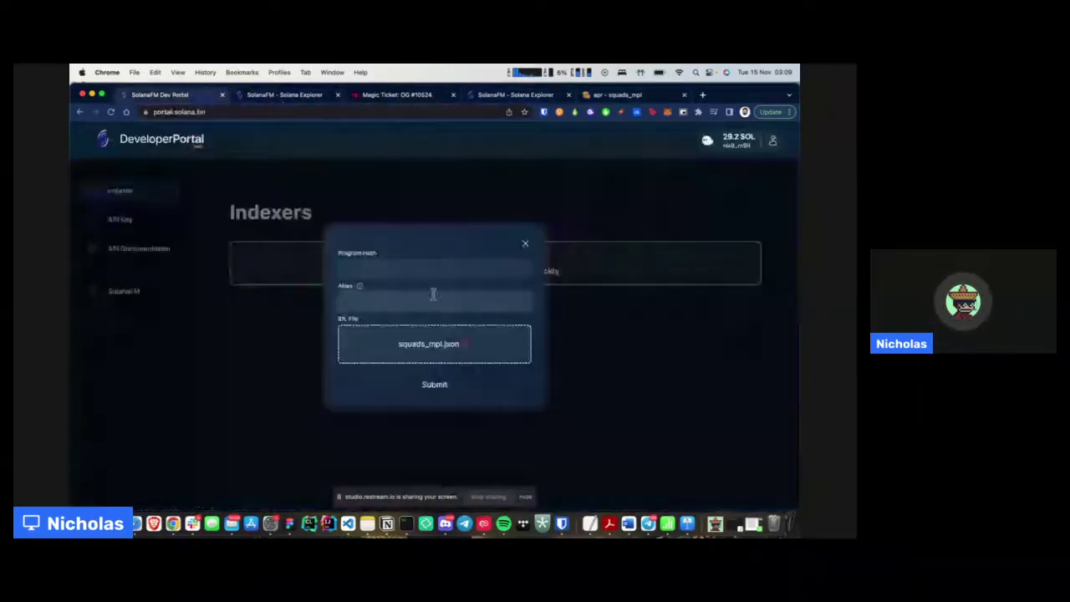
pyautogui.click(433, 299)
pyautogui.press('super+v')
pyautogui.click(414, 269)
pyautogui.press('super+v')
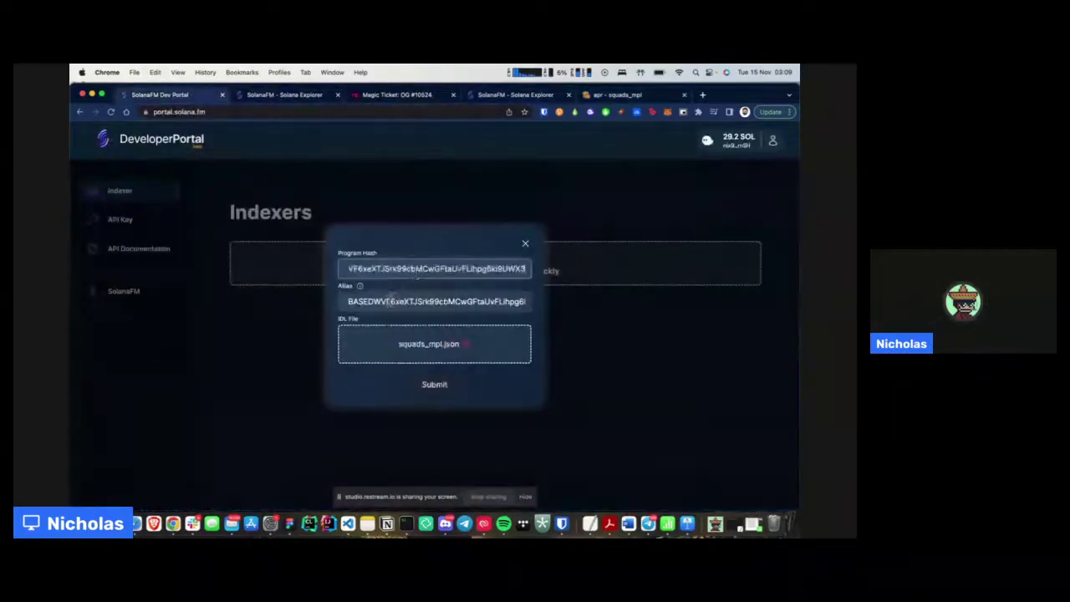
pyautogui.doubleClick(387, 302)
pyautogui.write('Squads MPL')
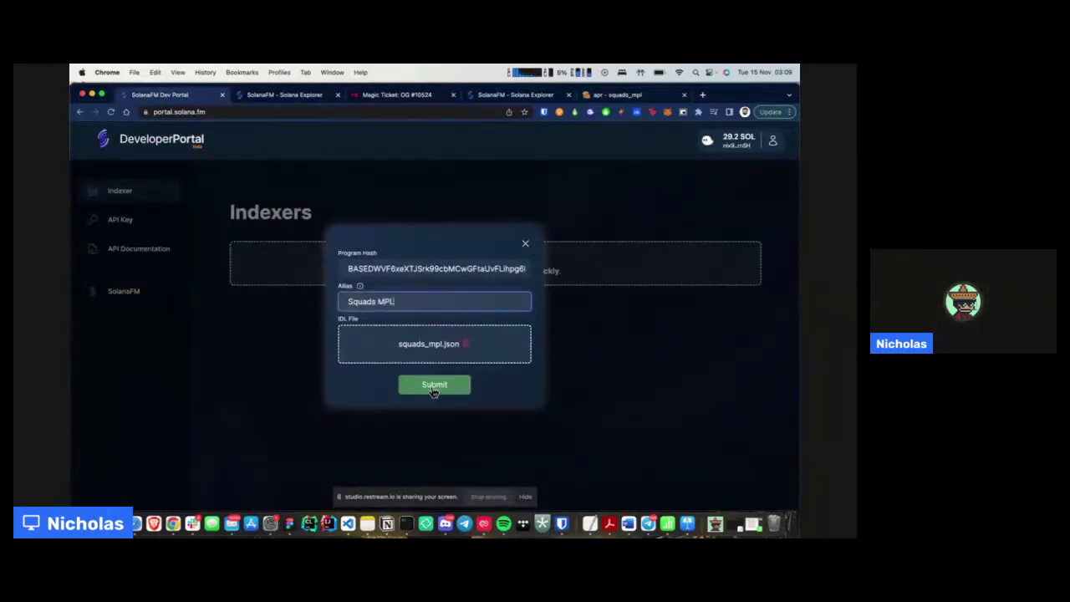
# Step: Submit and start the Squads MPL indexer, then expand its GET query endpoint in the API docs
pyautogui.click(433, 391)
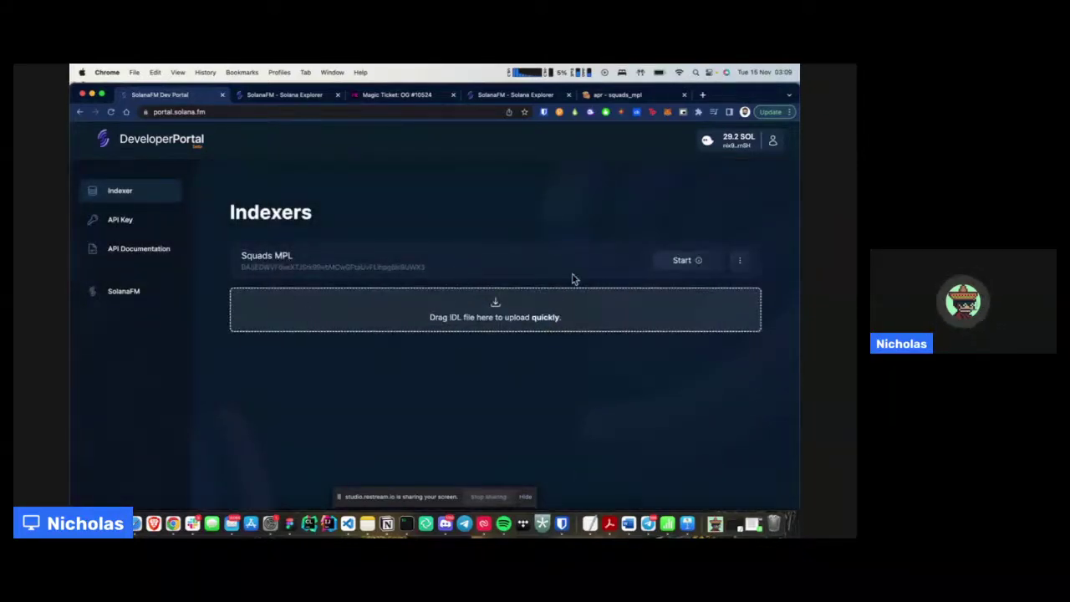
pyautogui.click(681, 262)
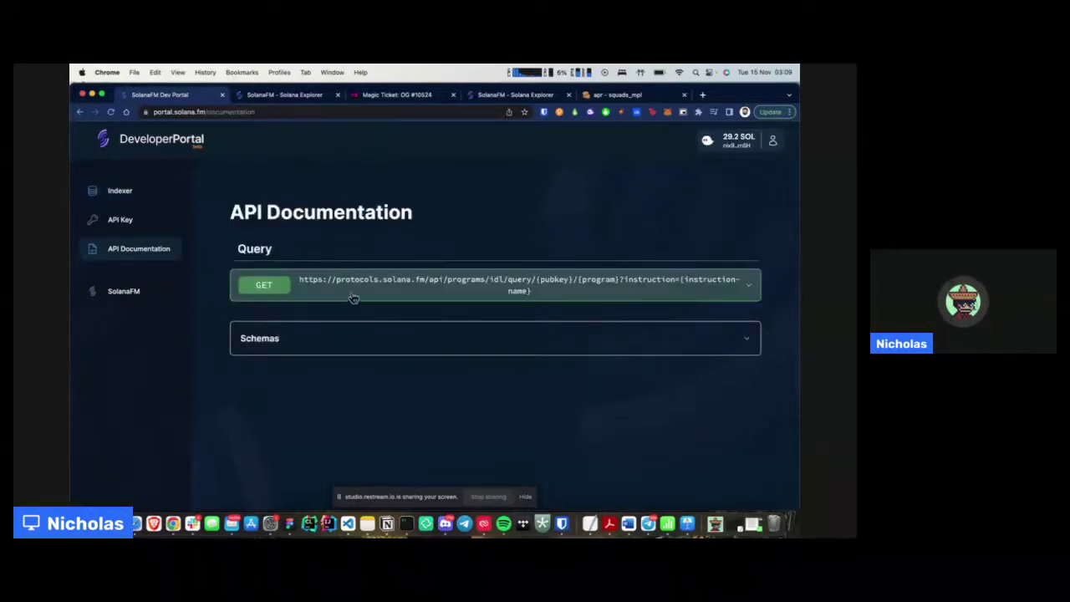
pyautogui.click(353, 299)
# Step: Review the GET query endpoint and enable Try it out to make its parameters editable
pyautogui.scroll(-1, 418, 339)
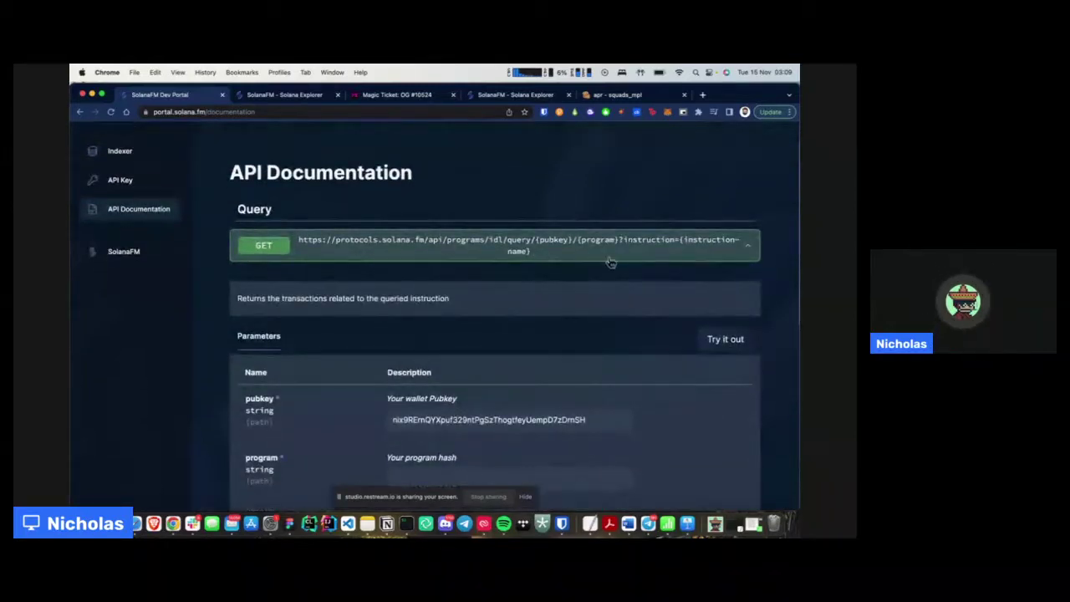
pyautogui.scroll(-1, 600, 262)
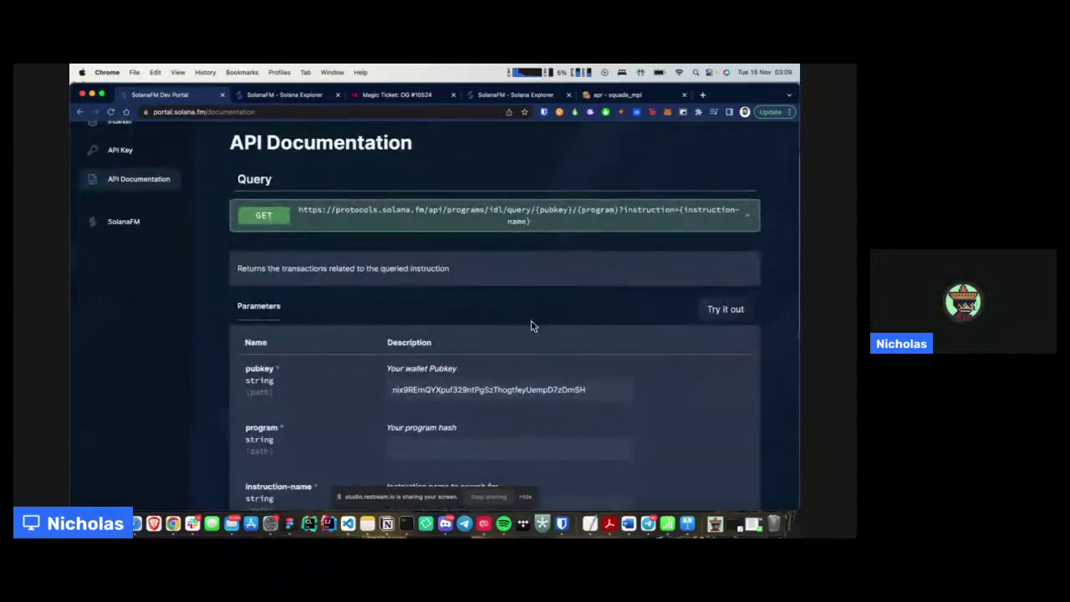
pyautogui.scroll(-1, 532, 326)
pyautogui.scroll(-3, 535, 328)
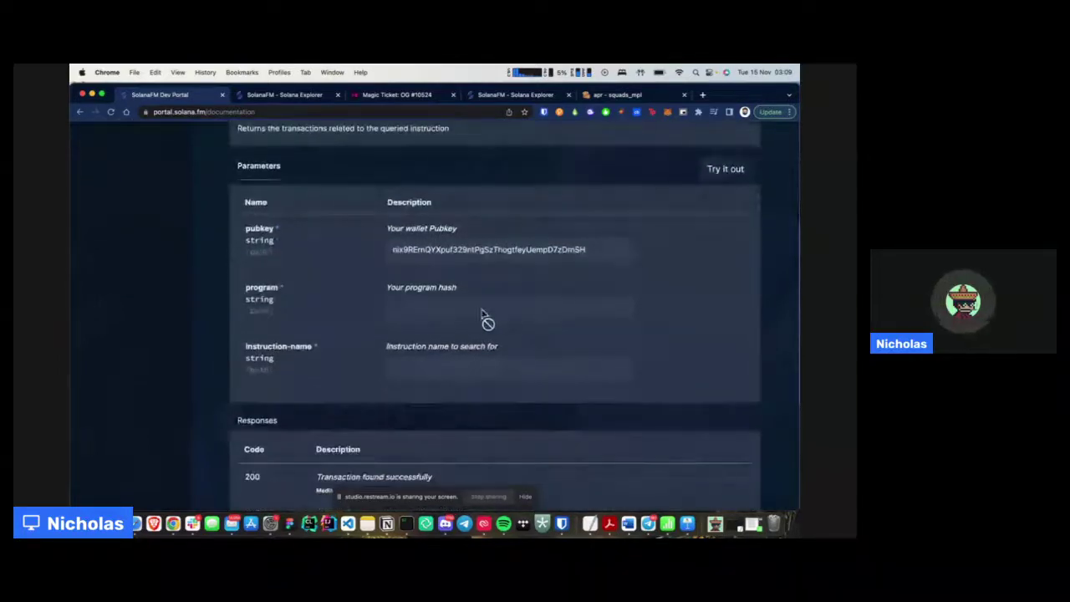
pyautogui.scroll(3, 594, 226)
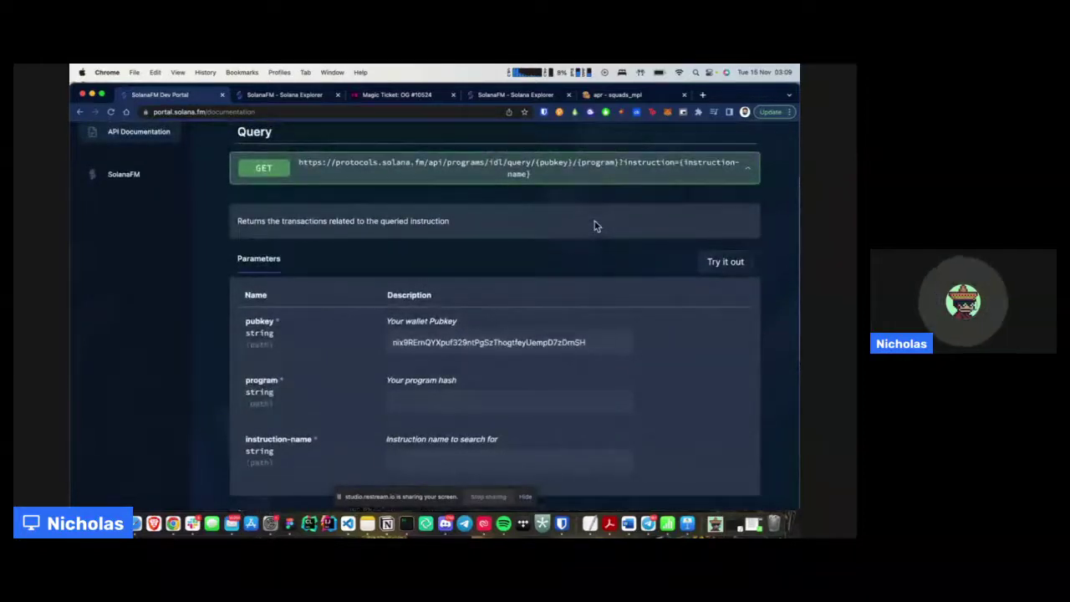
pyautogui.click(741, 268)
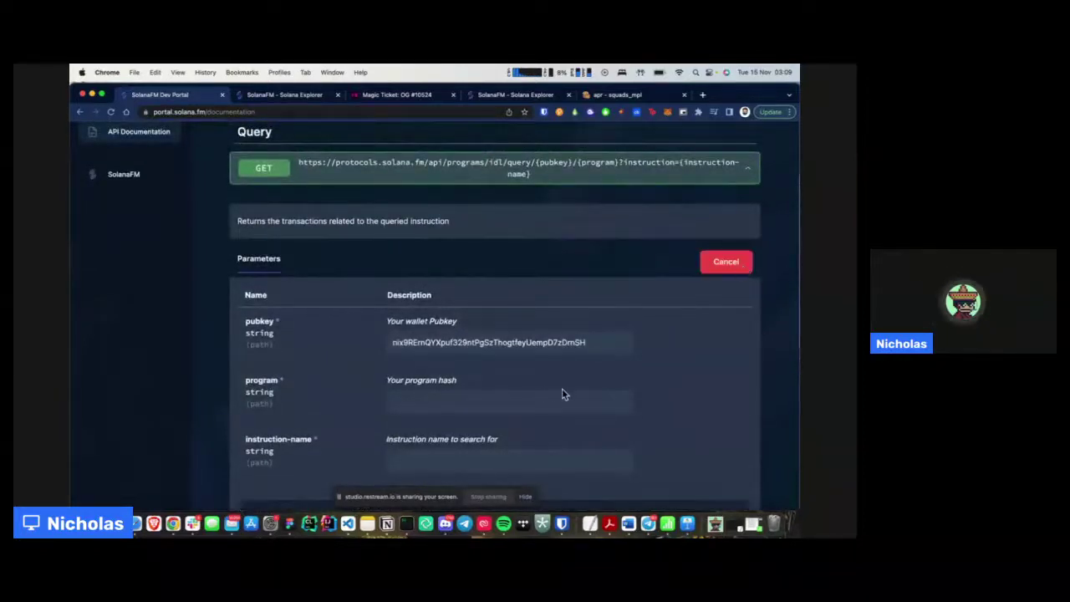
# Step: Paste the Squads program hash into the program parameter, then select the instruction-name field
pyautogui.scroll(-1, 562, 391)
pyautogui.scroll(-3, 541, 391)
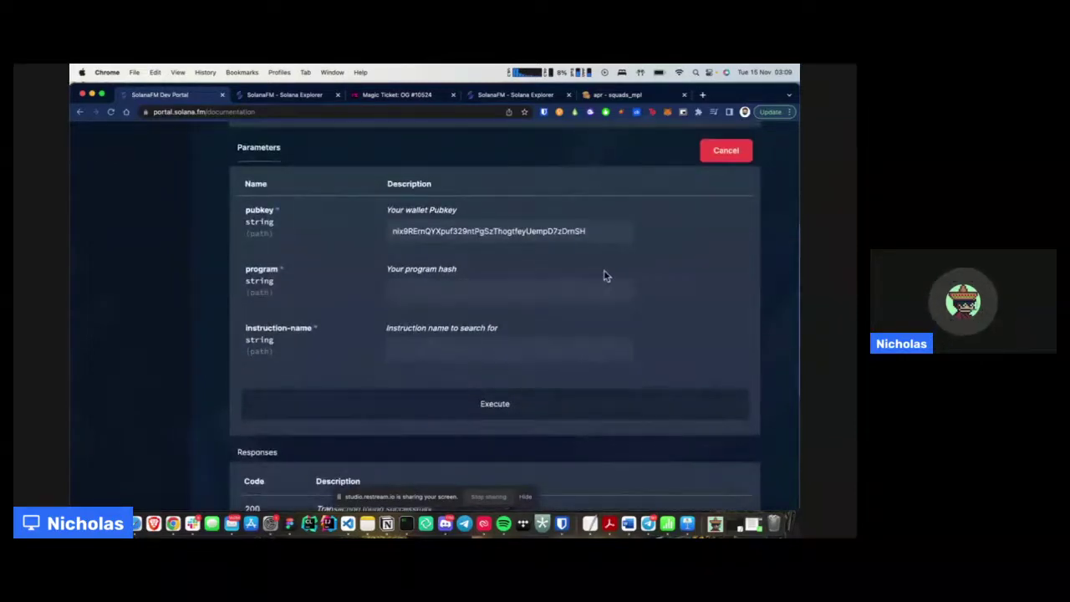
pyautogui.scroll(1, 628, 270)
pyautogui.moveTo(625, 266); pyautogui.dragTo(344, 253)
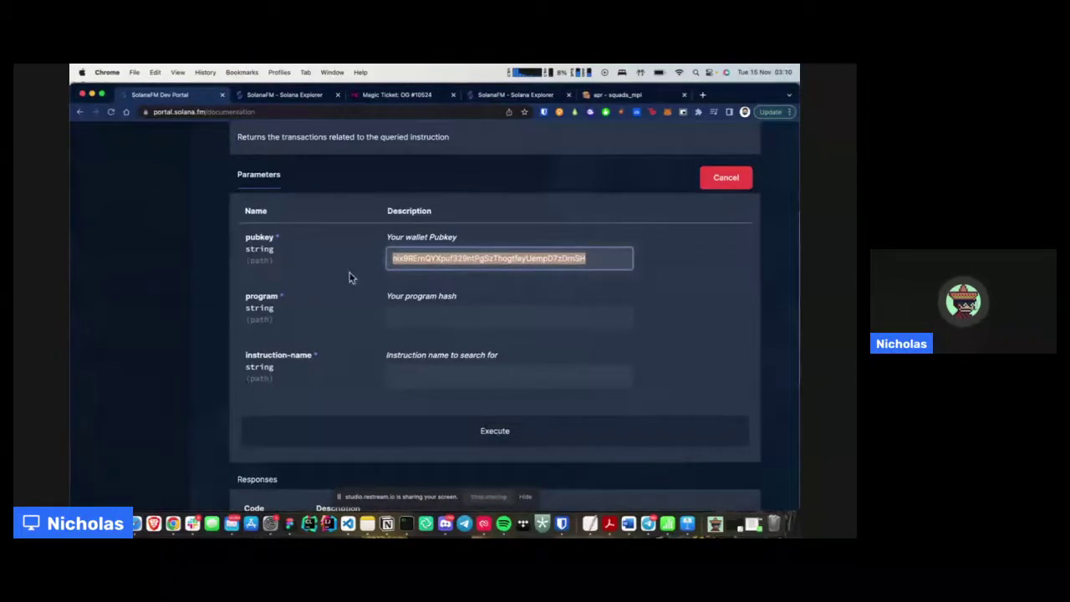
pyautogui.click(407, 320)
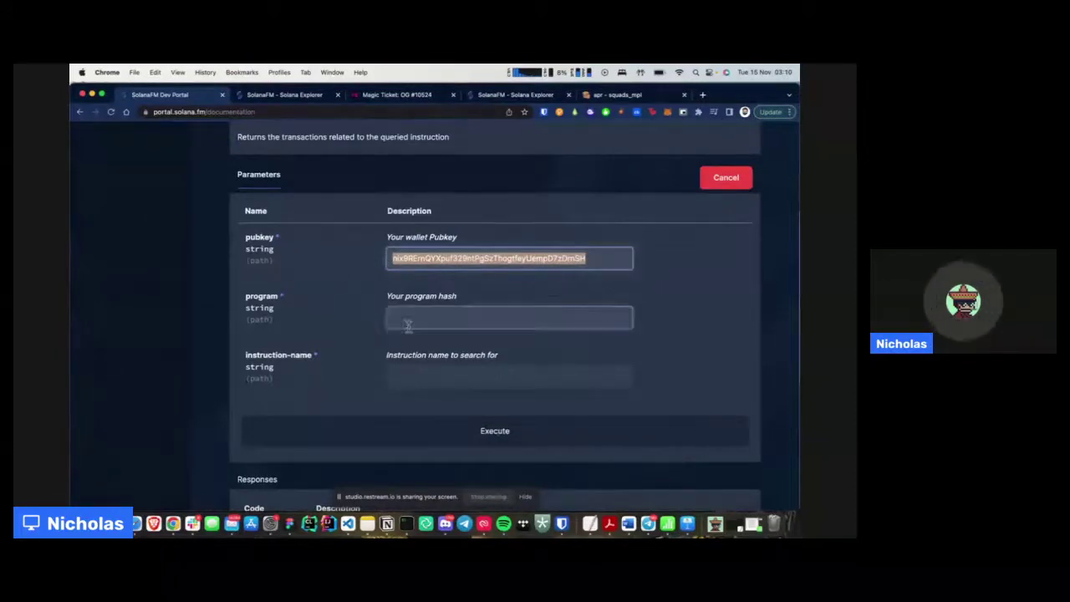
pyautogui.write('BASEDWVF6xeXTJSrk99cbMCwGFtaUvFLihpg6ki9UWX3')
pyautogui.click(465, 374)
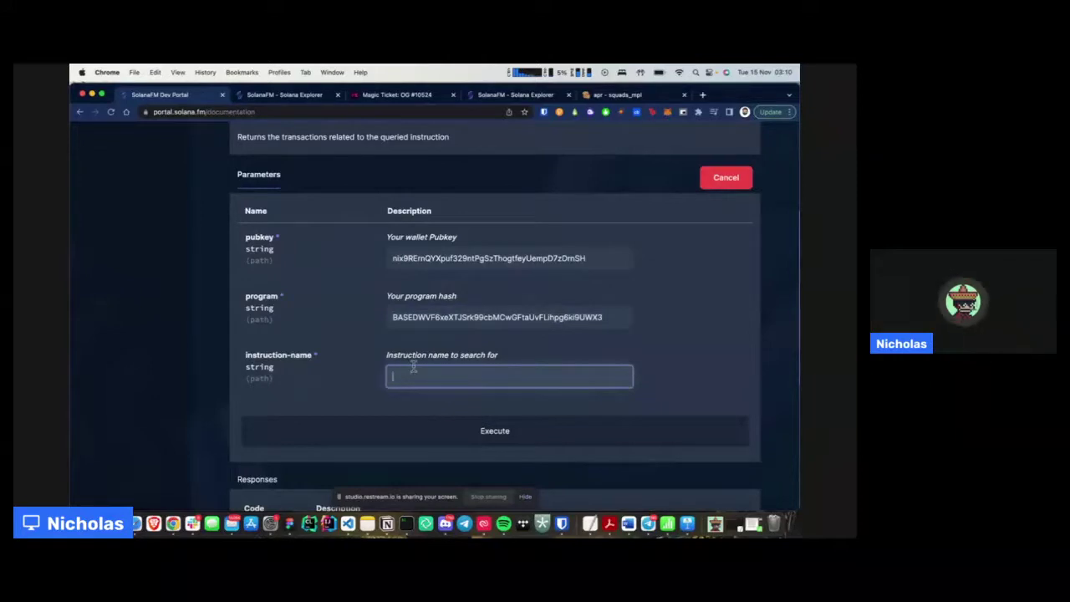
pyautogui.scroll(2, 413, 367)
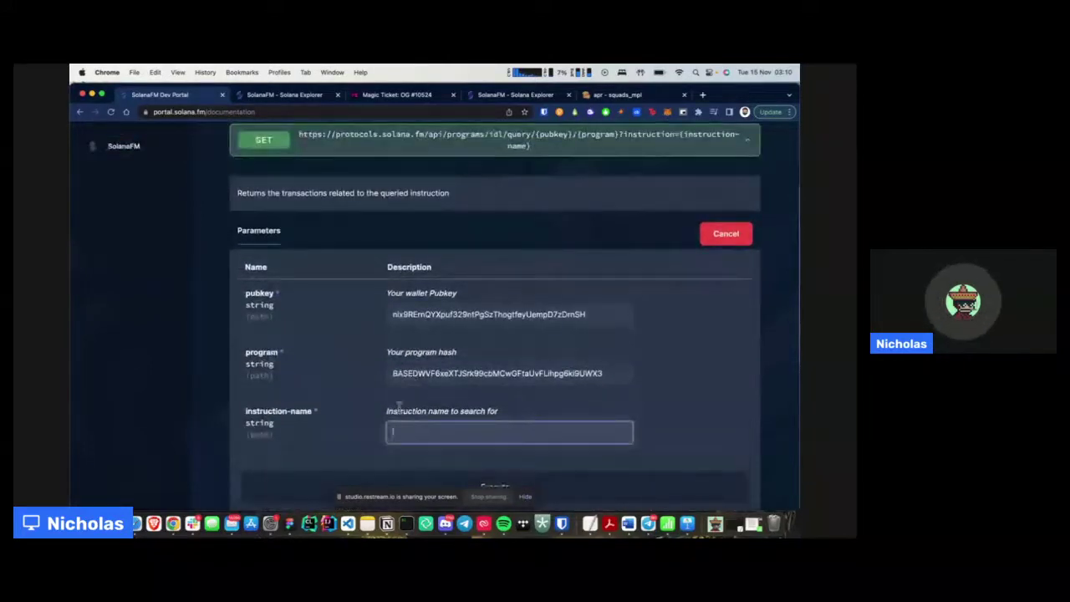
# Step: Show the squads_mpl program's IDL tab on apr.dev and scroll through its Instructions list
pyautogui.click(628, 101)
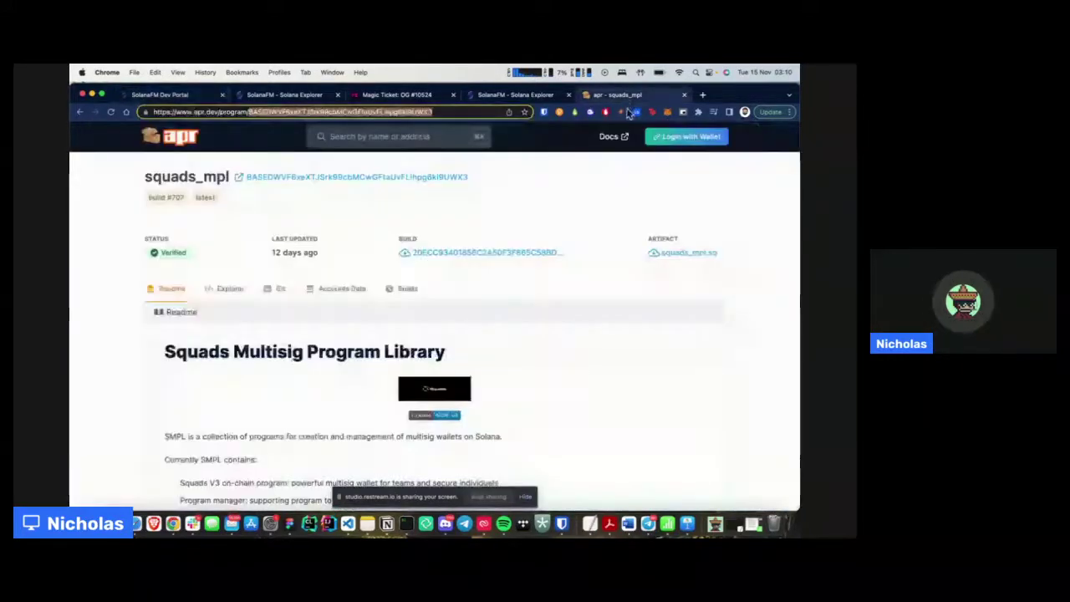
pyautogui.scroll(-1, 542, 372)
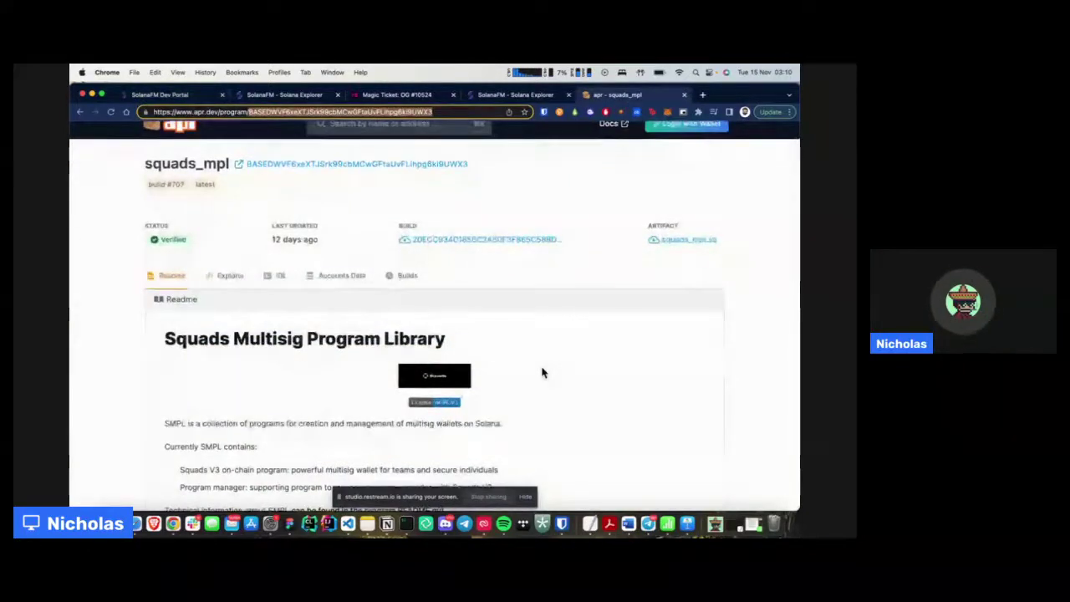
pyautogui.scroll(-2, 542, 372)
pyautogui.click(279, 245)
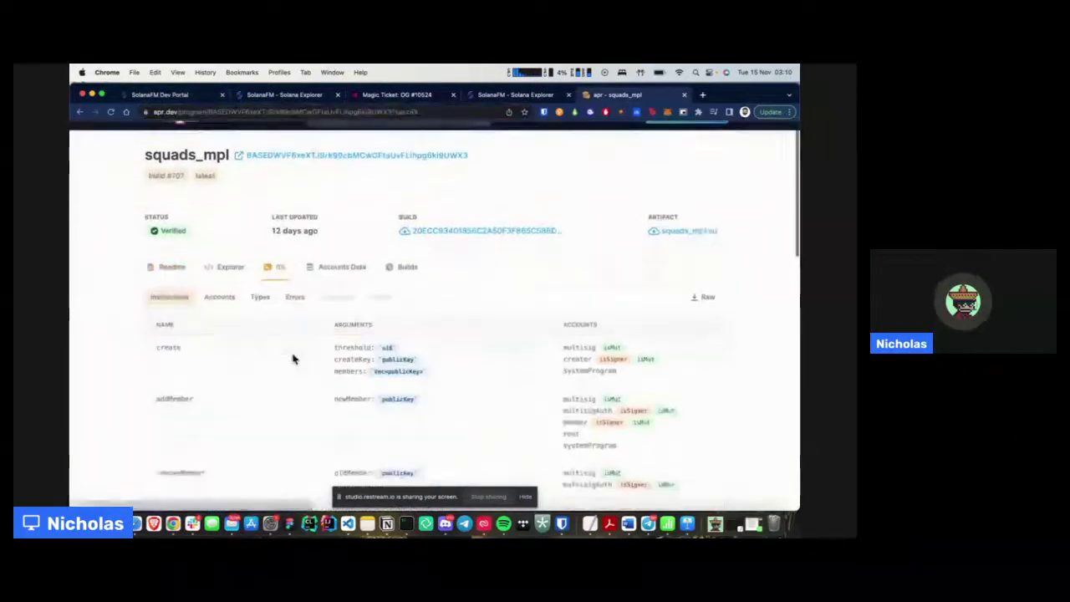
pyautogui.scroll(-3, 167, 351)
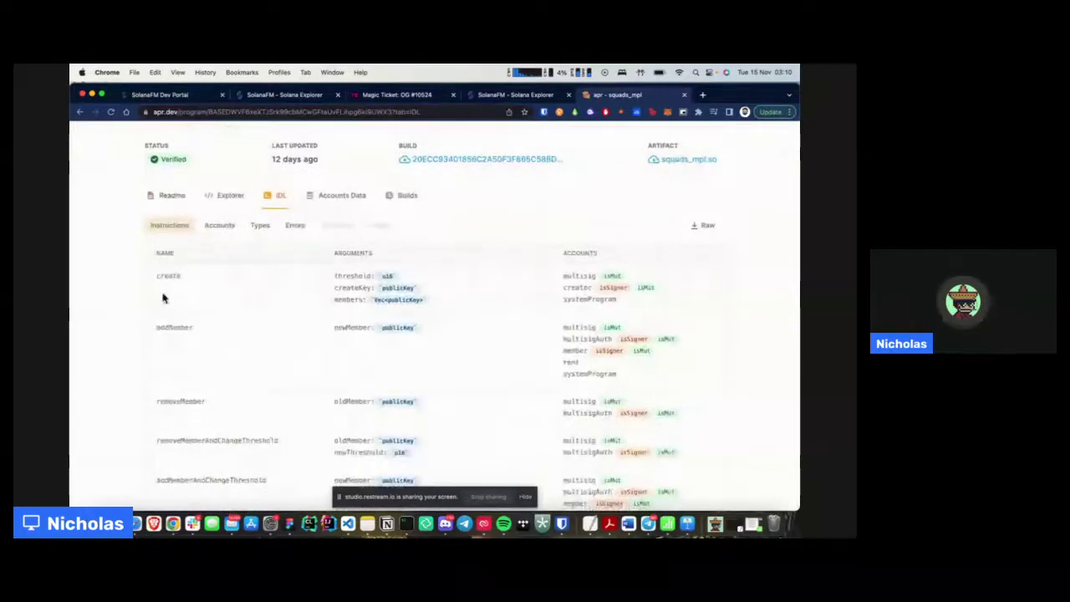
pyautogui.scroll(-4, 198, 308)
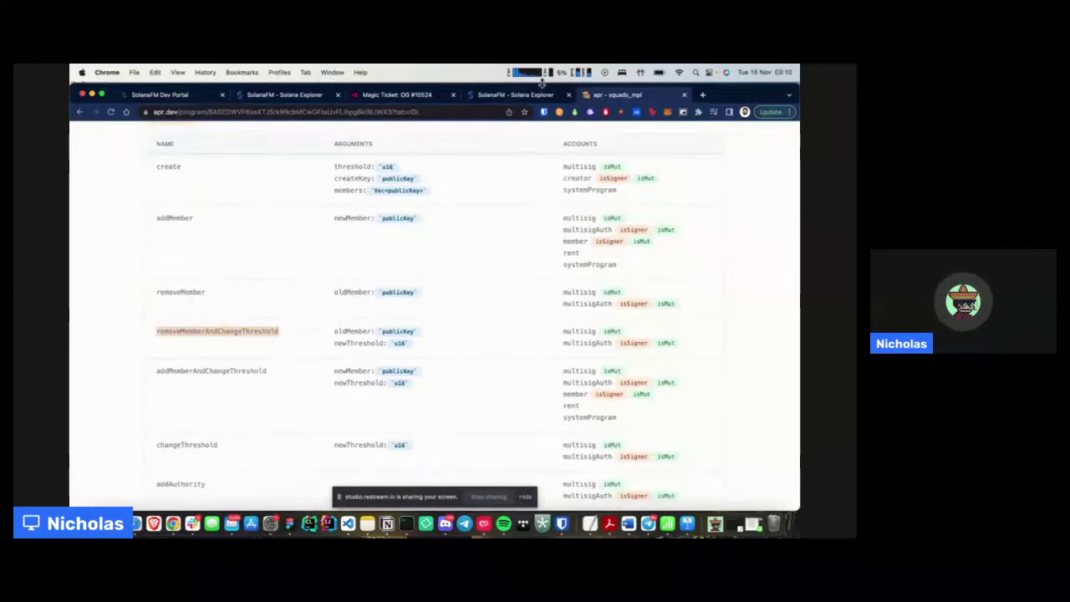
pyautogui.click(397, 94)
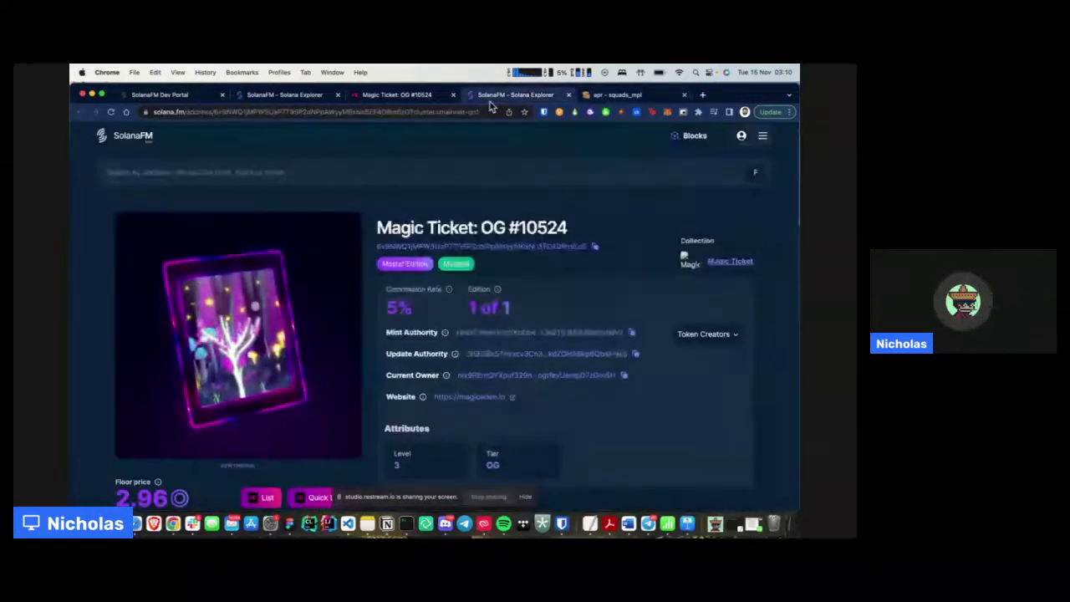
# Step: Paste removeMemberAndChangeThreshold as the instruction name and execute the instruction query
pyautogui.click(184, 95)
pyautogui.click(402, 431)
pyautogui.write('removeMemberAndChangeThreshold')
pyautogui.scroll(-2, 346, 410)
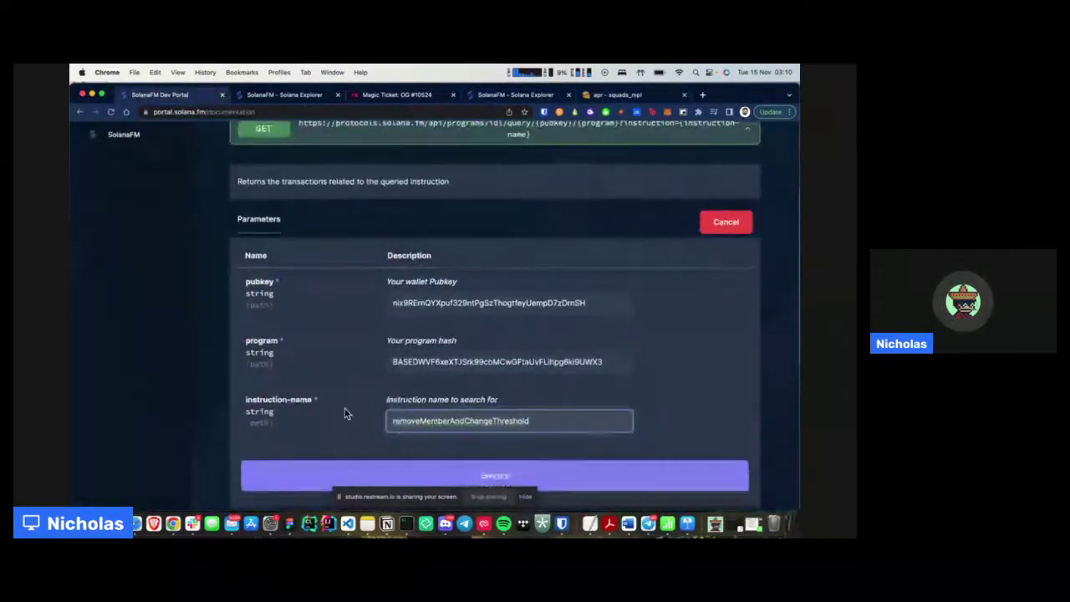
pyautogui.click(375, 410)
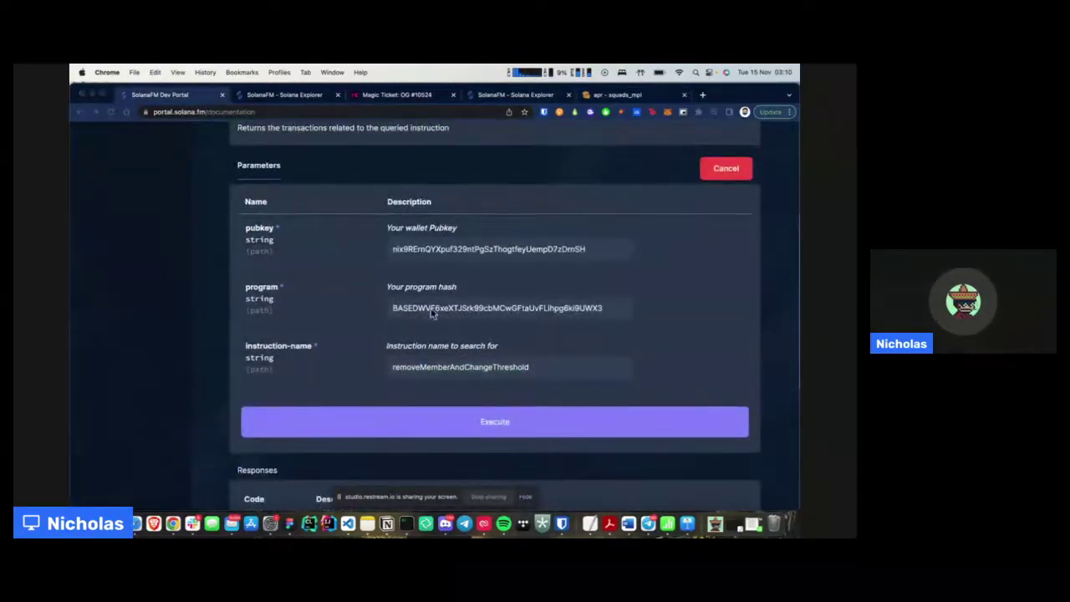
pyautogui.press('super+Tab')
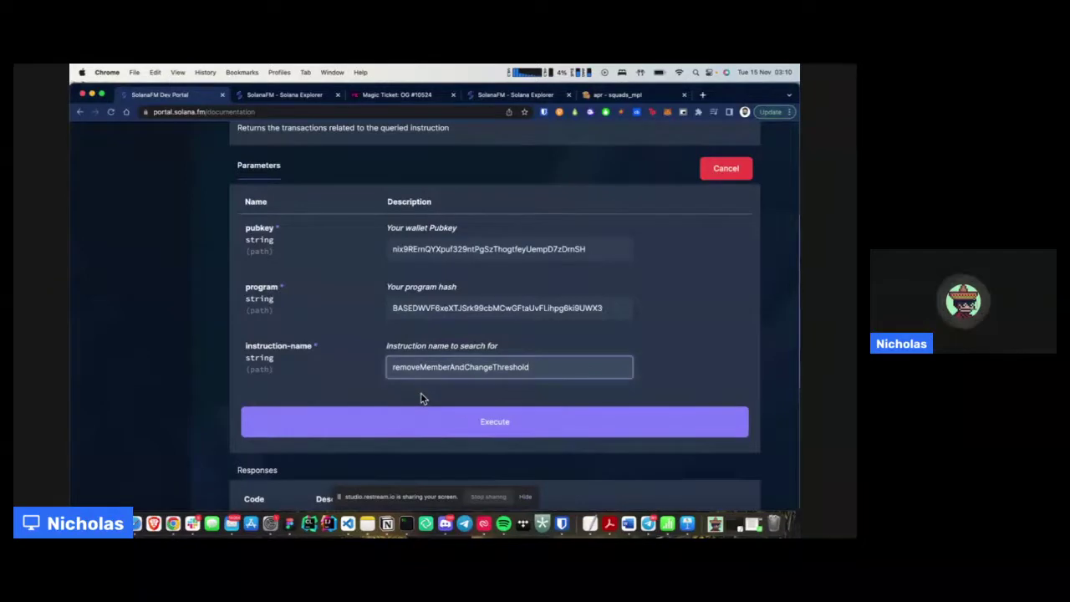
pyautogui.scroll(-1, 421, 393)
pyautogui.click(437, 421)
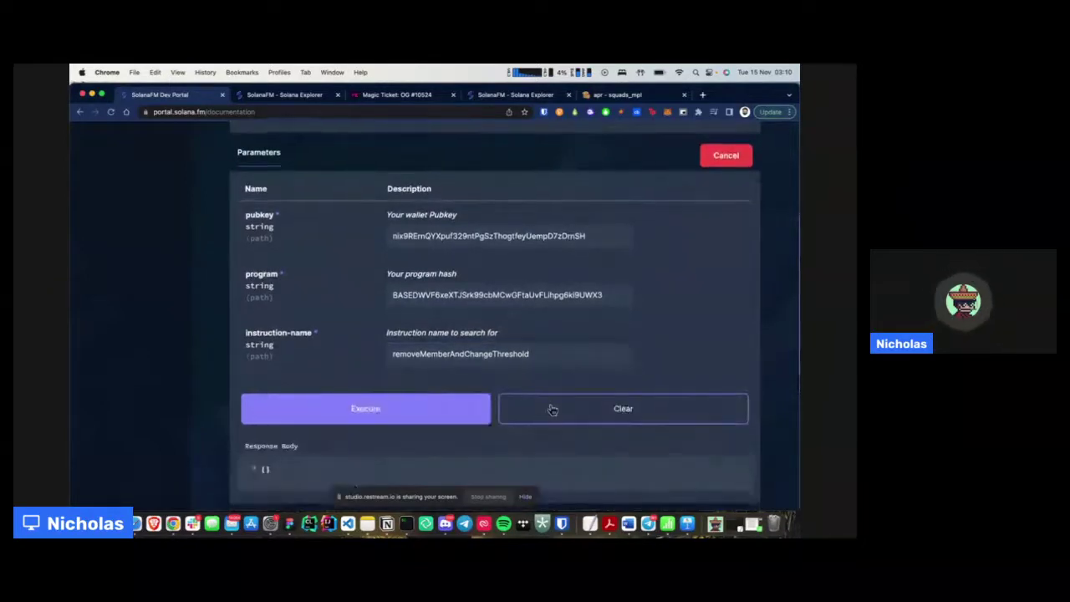
pyautogui.scroll(-2, 552, 409)
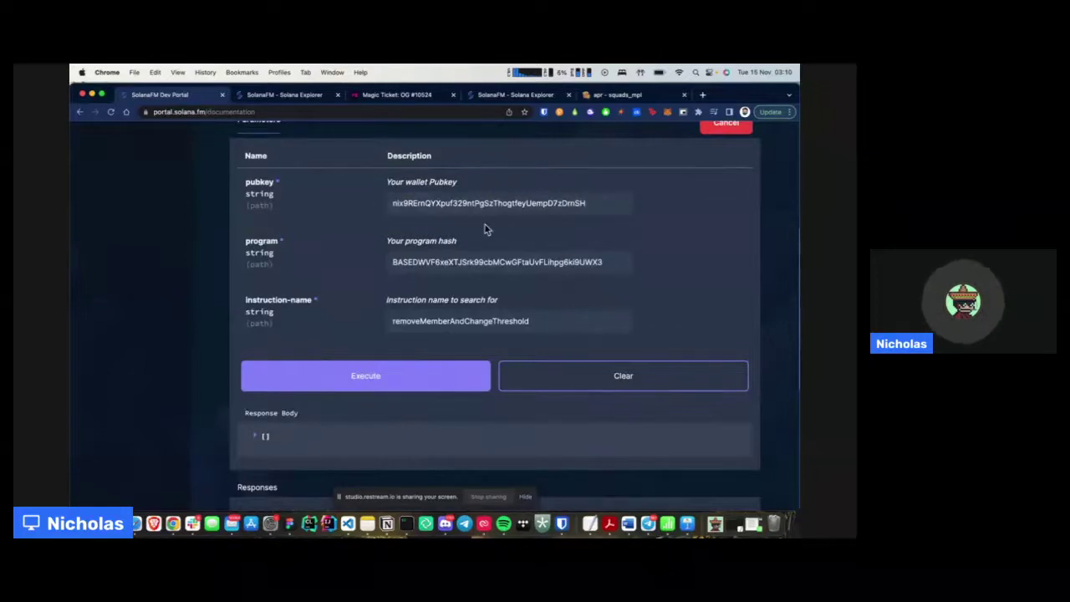
pyautogui.scroll(1, 467, 427)
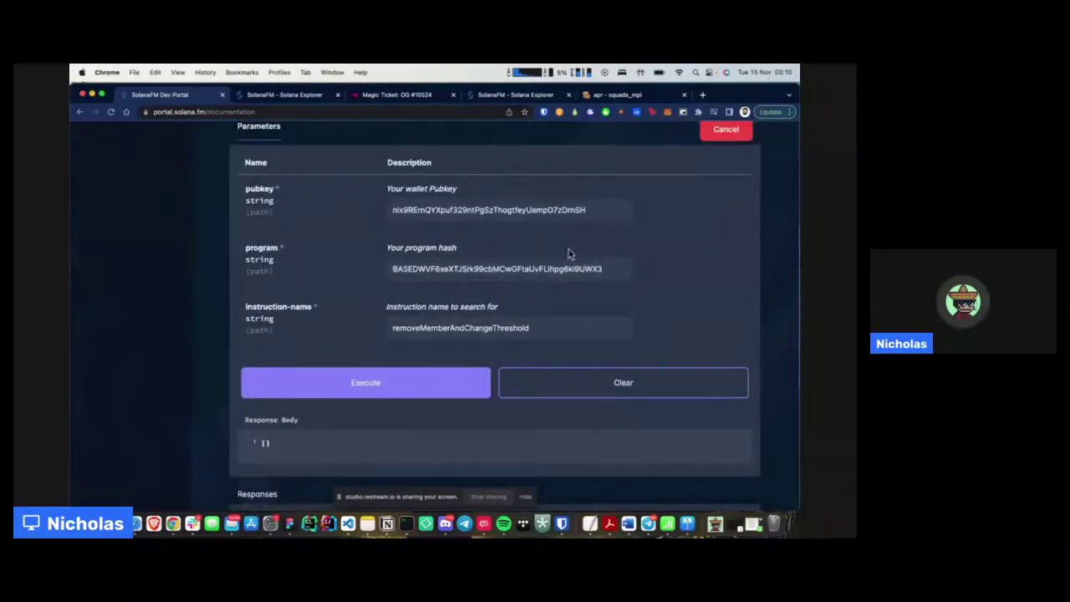
# Step: Highlight the pubkey, program and instruction-name values, rerun the query, then go to Solana Explorer
pyautogui.moveTo(594, 206); pyautogui.dragTo(199, 205)
pyautogui.moveTo(603, 270); pyautogui.dragTo(377, 272)
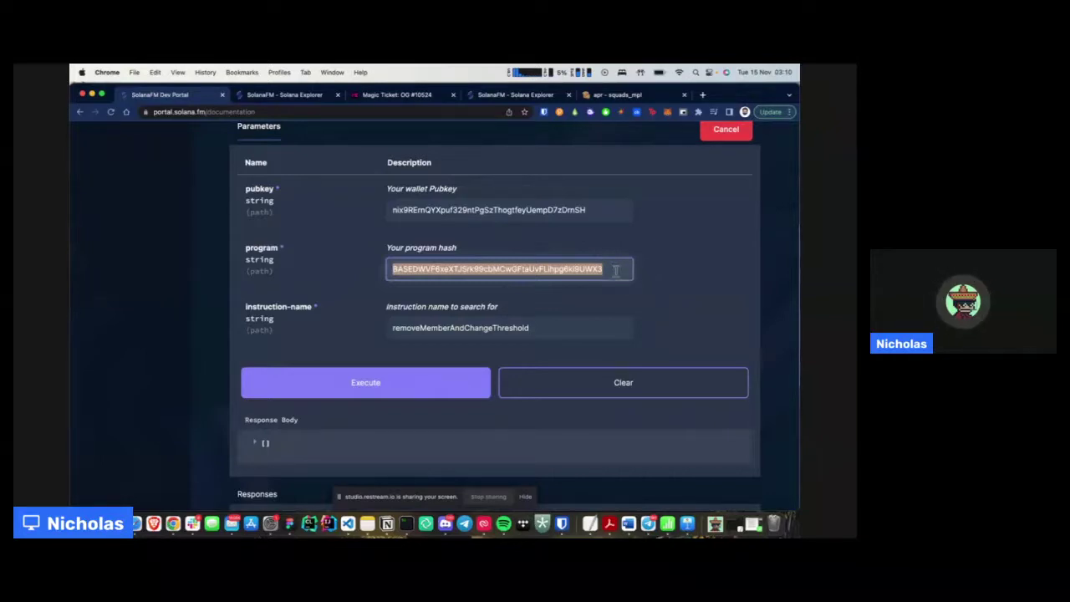
pyautogui.moveTo(602, 209); pyautogui.dragTo(318, 215)
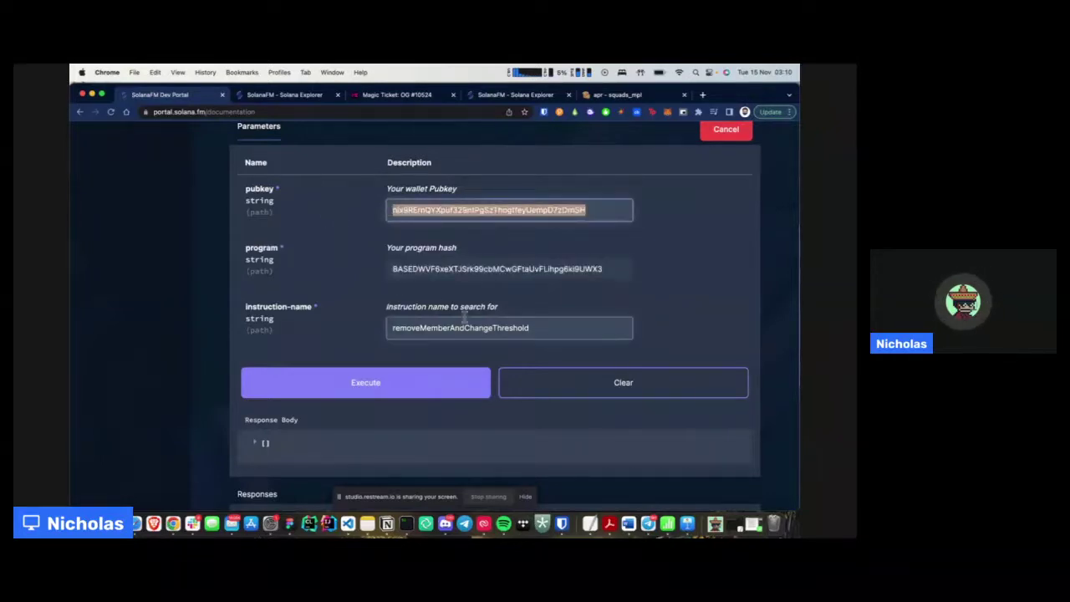
pyautogui.moveTo(545, 328); pyautogui.dragTo(299, 331)
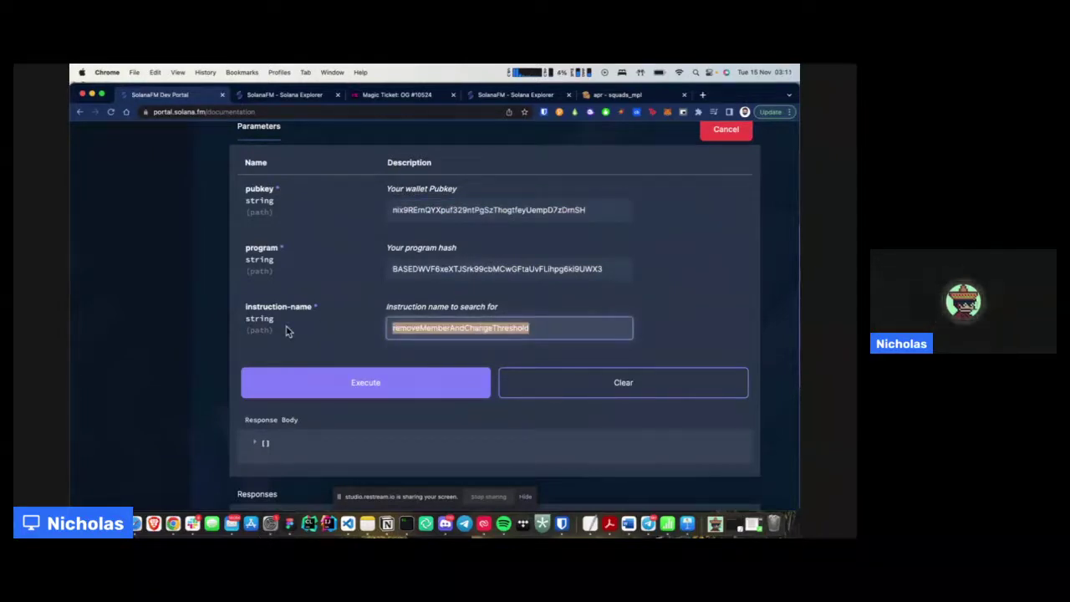
pyautogui.scroll(-1, 372, 384)
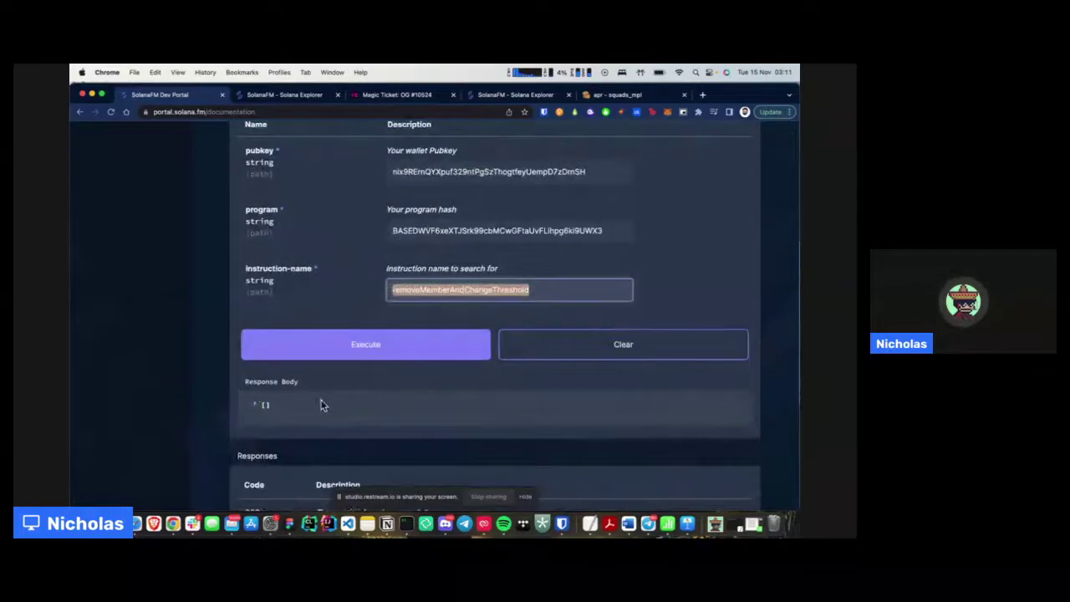
pyautogui.click(381, 332)
pyautogui.scroll(3, 381, 331)
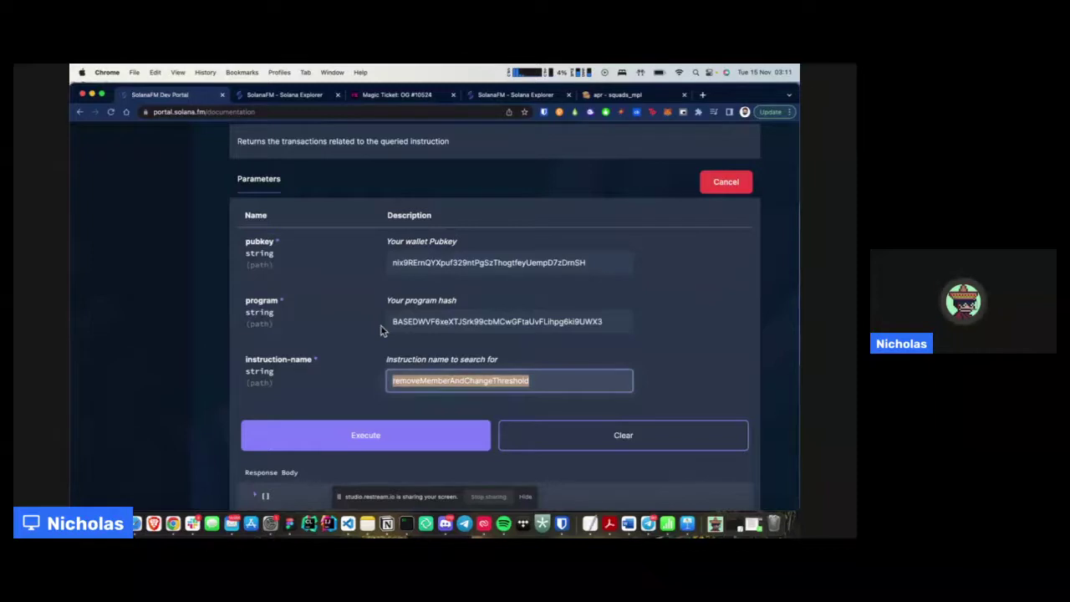
pyautogui.click(283, 101)
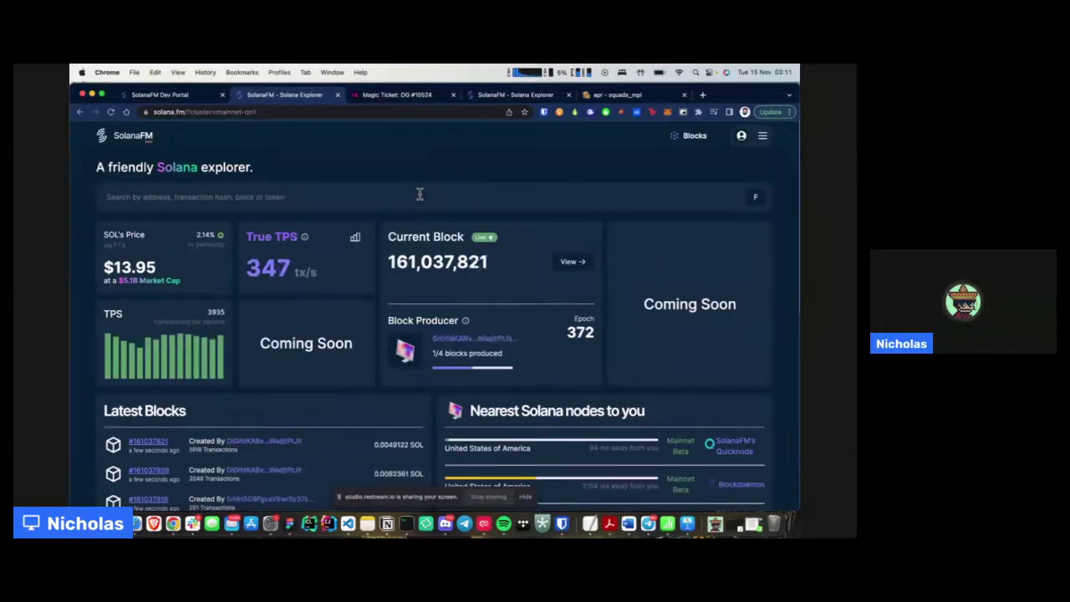
# Step: Open the connected wallet's account page from the side menu and open its most recent transaction
pyautogui.click(762, 134)
pyautogui.click(662, 152)
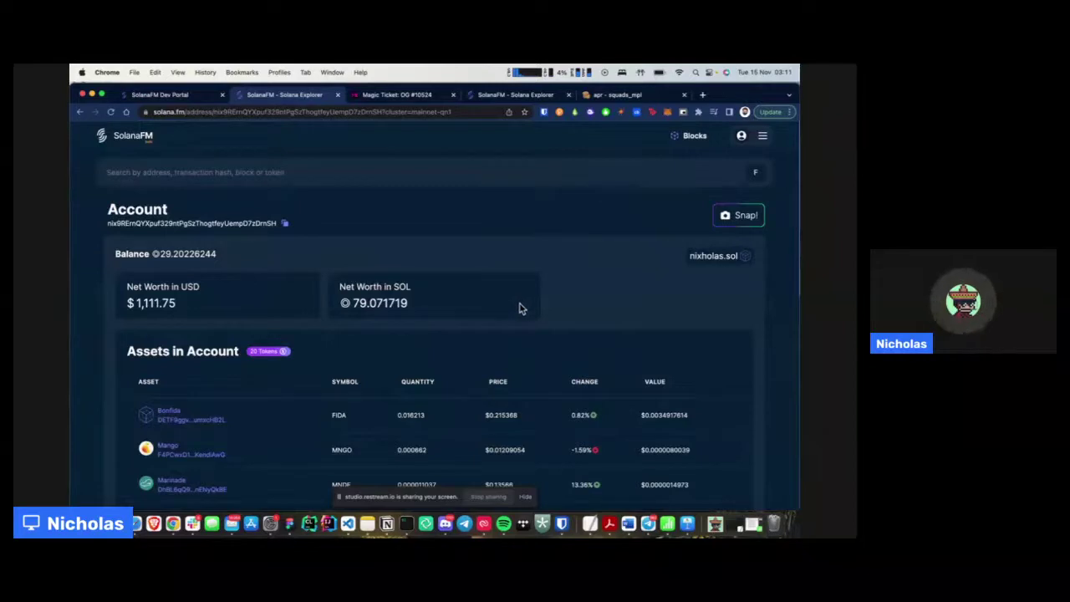
pyautogui.scroll(-10, 519, 309)
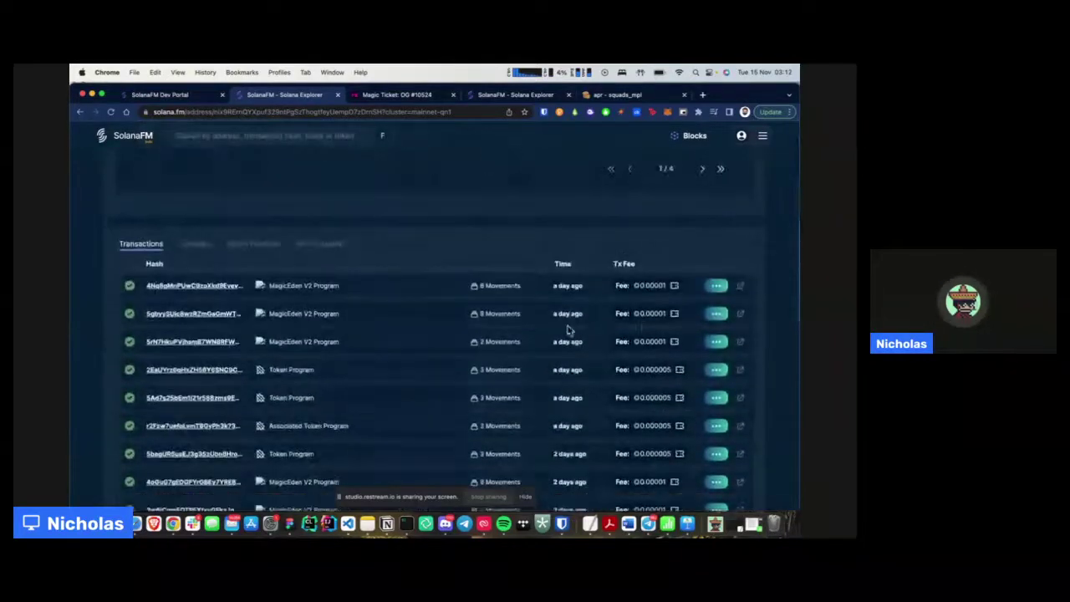
pyautogui.click(717, 287)
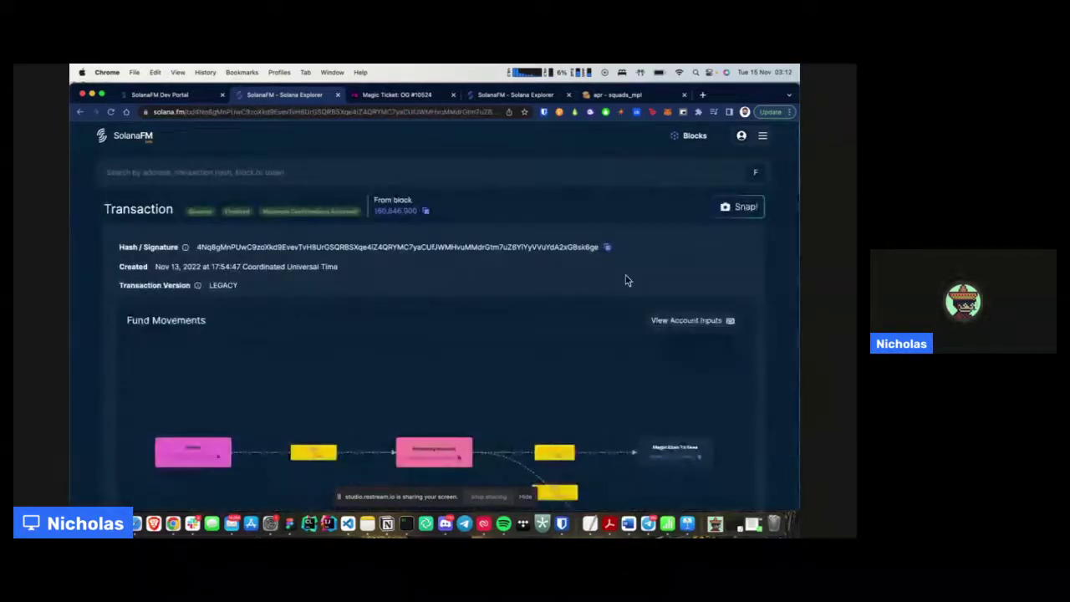
# Step: Pan the Fund Movements graph across the Sender, the 180 SOL transfer and Magic Eden Tx Fees
pyautogui.scroll(-1, 795, 364)
pyautogui.scroll(-5, 796, 365)
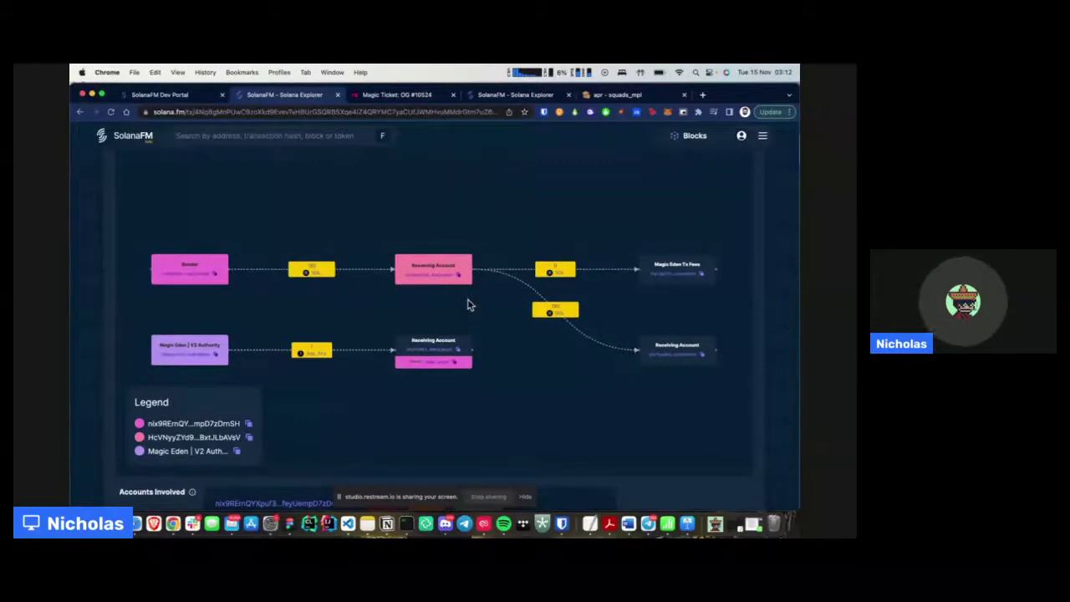
pyautogui.scroll(5, 174, 298)
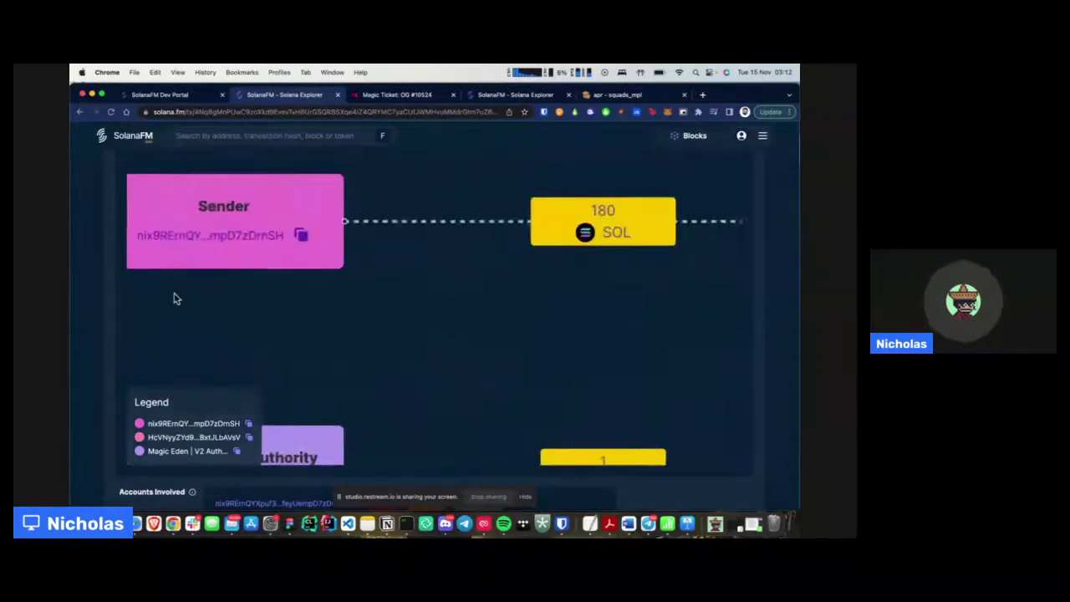
pyautogui.moveTo(174, 298); pyautogui.dragTo(330, 318)
pyautogui.moveTo(566, 346); pyautogui.dragTo(339, 348)
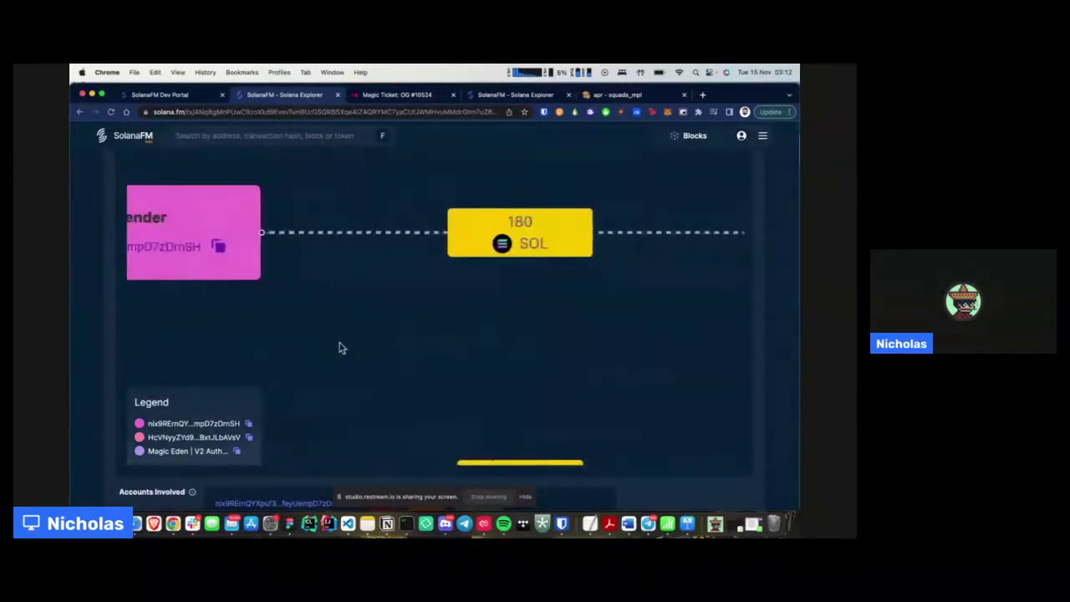
pyautogui.hscroll(2, 475, 338)
pyautogui.scroll(-2, 475, 338)
pyautogui.hscroll(3, 487, 348)
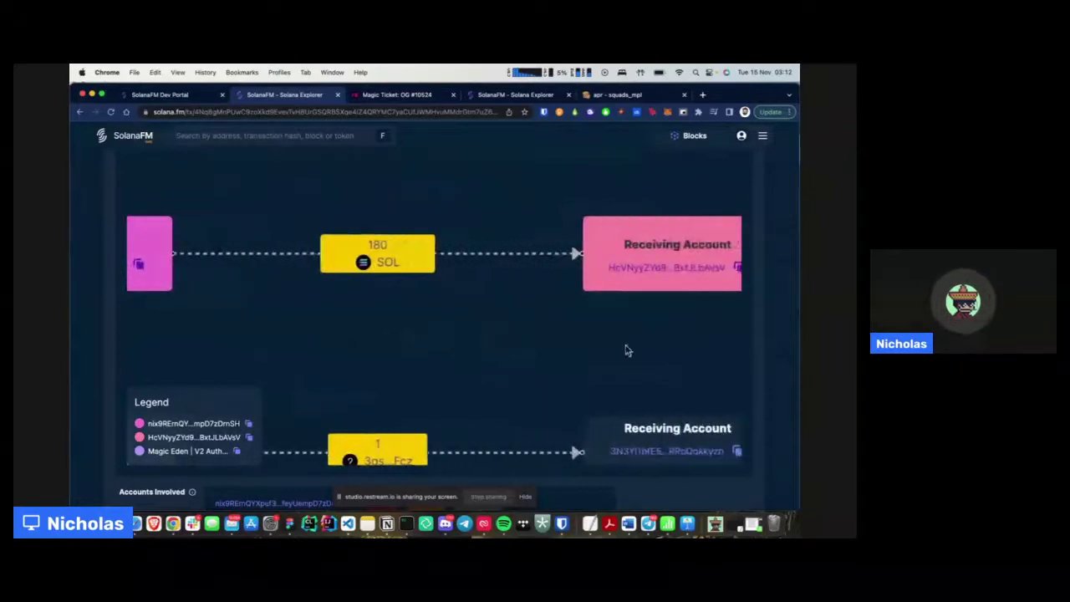
pyautogui.moveTo(628, 350); pyautogui.dragTo(456, 350)
pyautogui.scroll(-3, 390, 349)
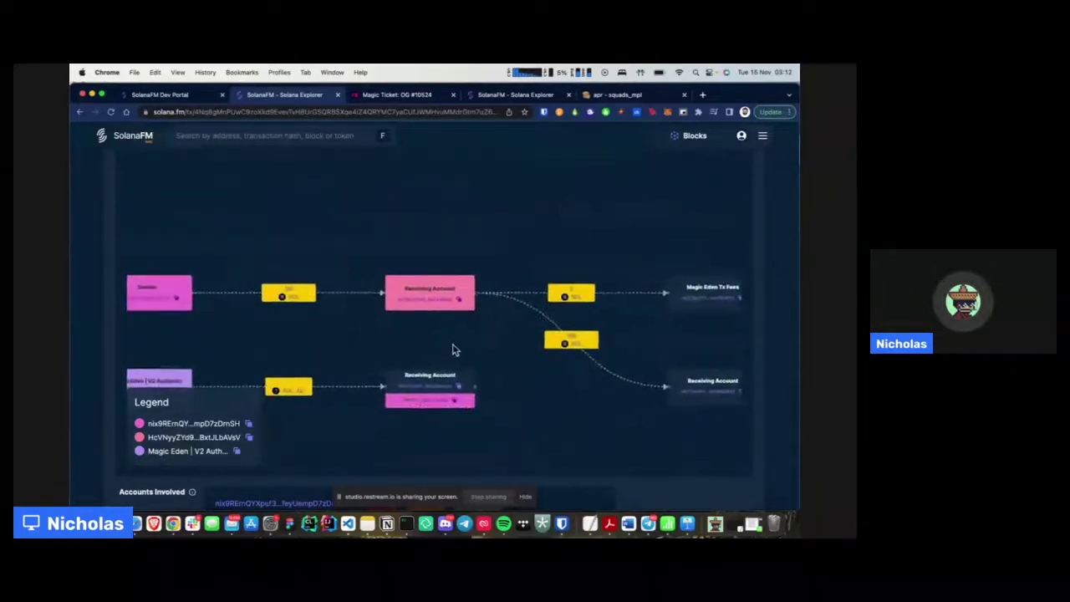
pyautogui.hscroll(1, 499, 341)
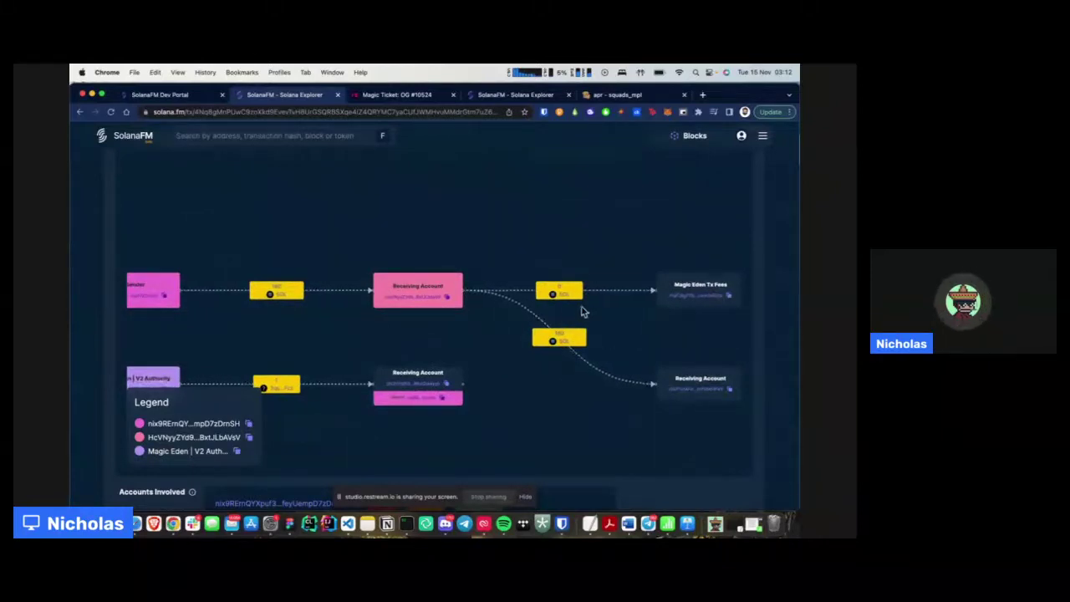
pyautogui.scroll(3, 608, 320)
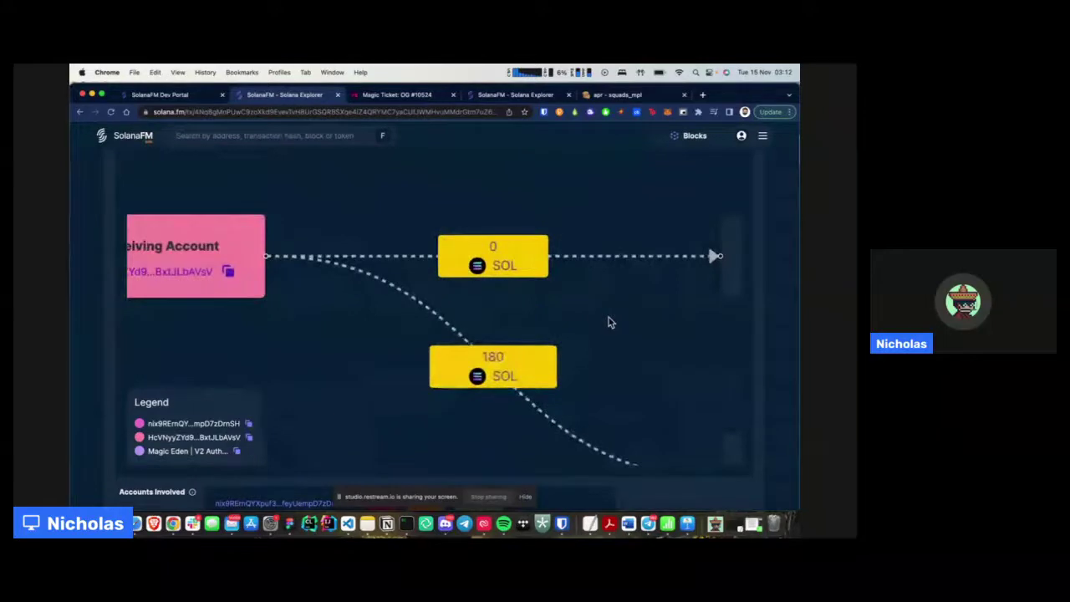
pyautogui.hscroll(5, 609, 317)
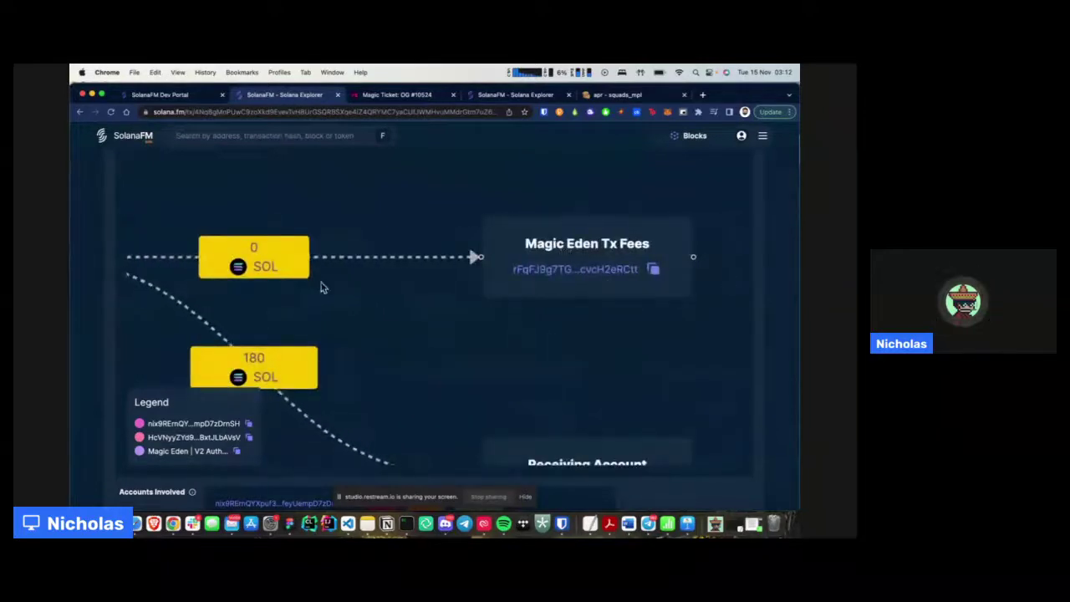
# Step: Pan to the lower Receiving Account and center the fee split, then return to the Developer Portal
pyautogui.moveTo(463, 390); pyautogui.dragTo(460, 227)
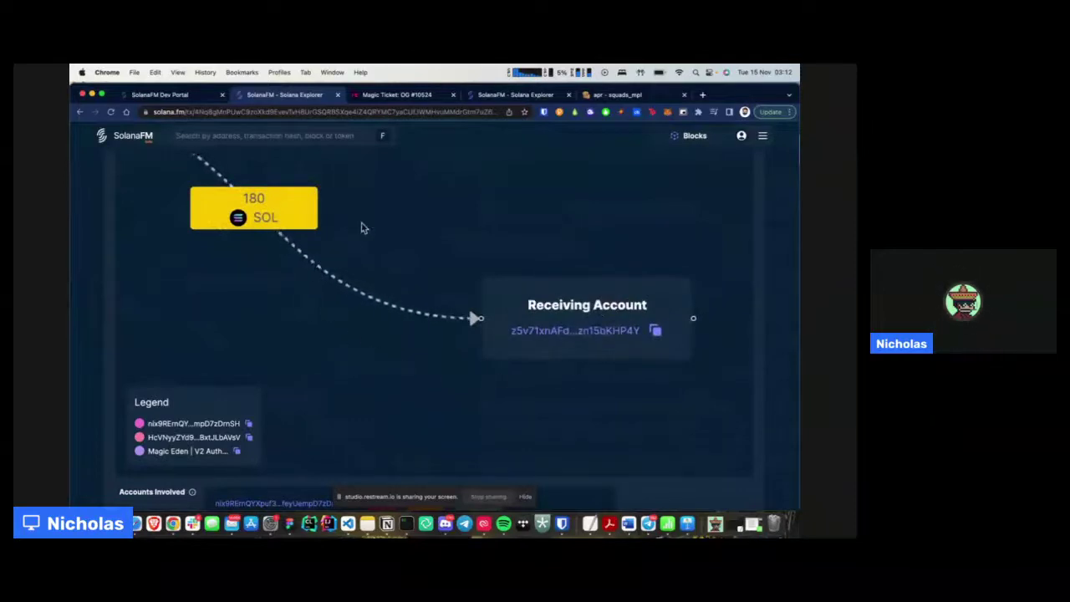
pyautogui.scroll(-5, 442, 218)
pyautogui.scroll(5, 374, 259)
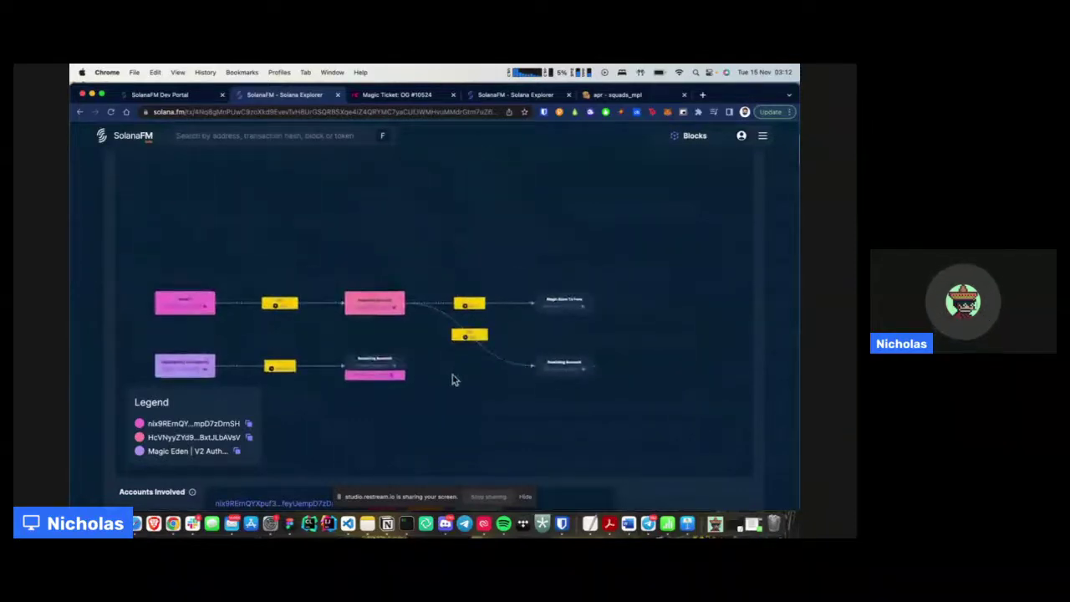
pyautogui.moveTo(490, 376); pyautogui.dragTo(353, 361)
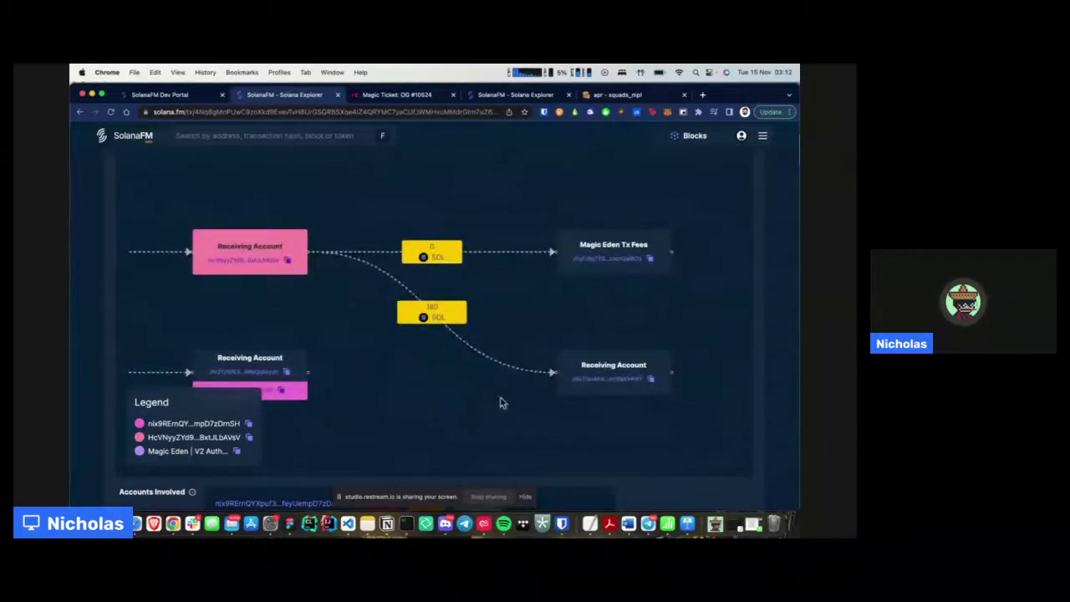
pyautogui.hscroll(-3, 498, 401)
pyautogui.scroll(-5, 502, 381)
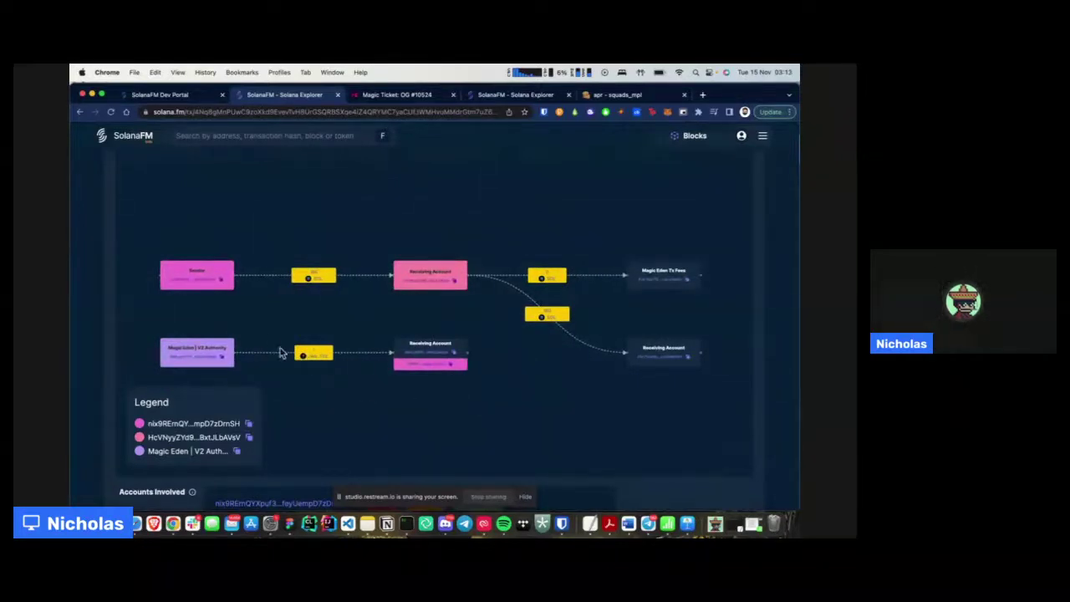
pyautogui.scroll(5, 271, 343)
pyautogui.scroll(-8, 489, 386)
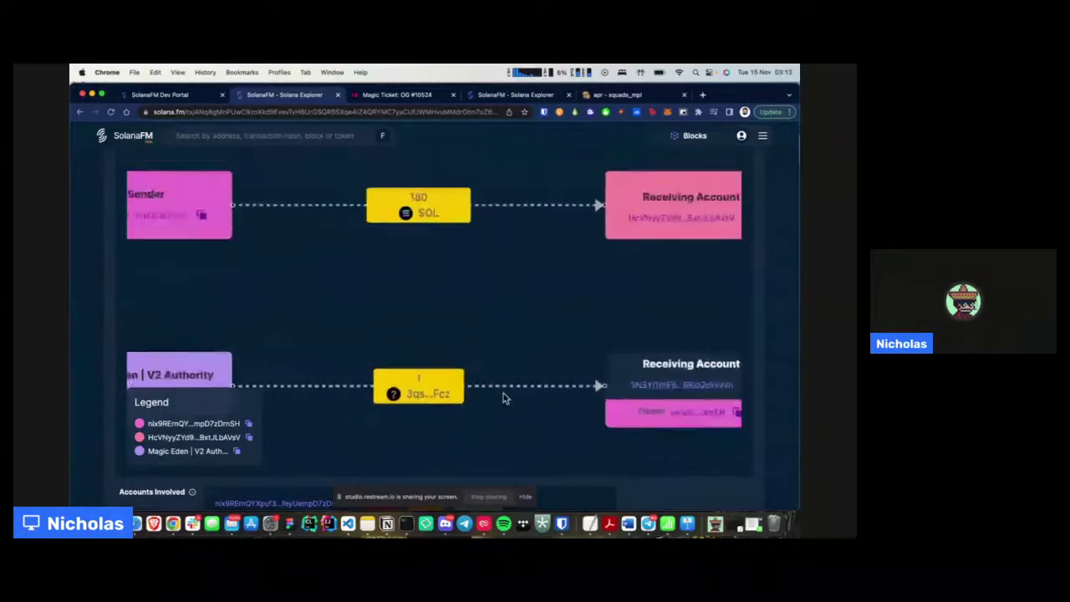
pyautogui.moveTo(388, 388); pyautogui.dragTo(360, 372)
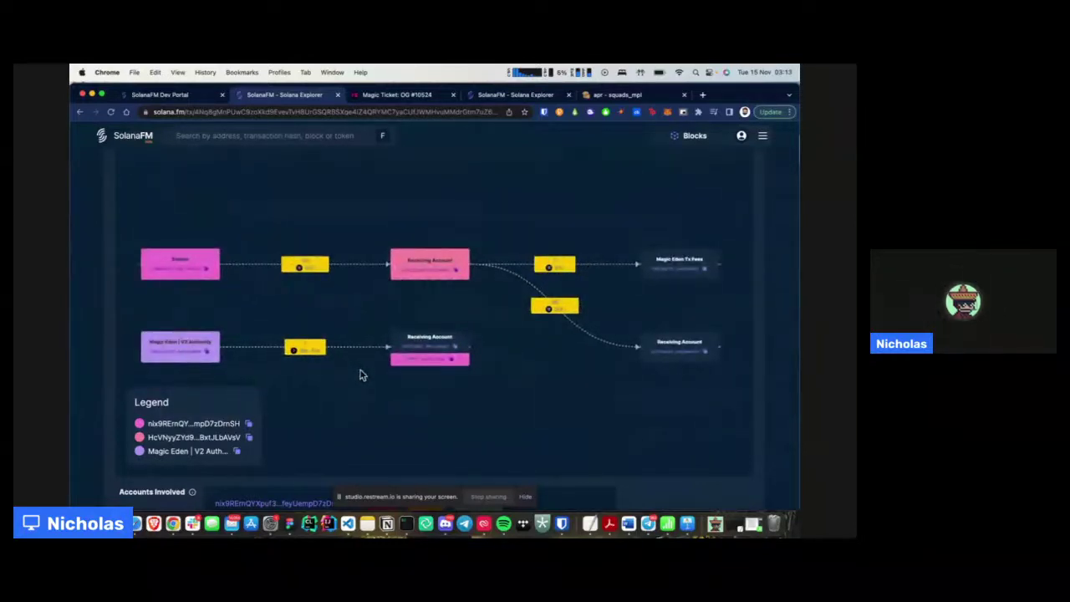
pyautogui.click(197, 97)
# Step: Return to Indexers, open API Documentation in a new tab, and select its address
pyautogui.scroll(5, 259, 229)
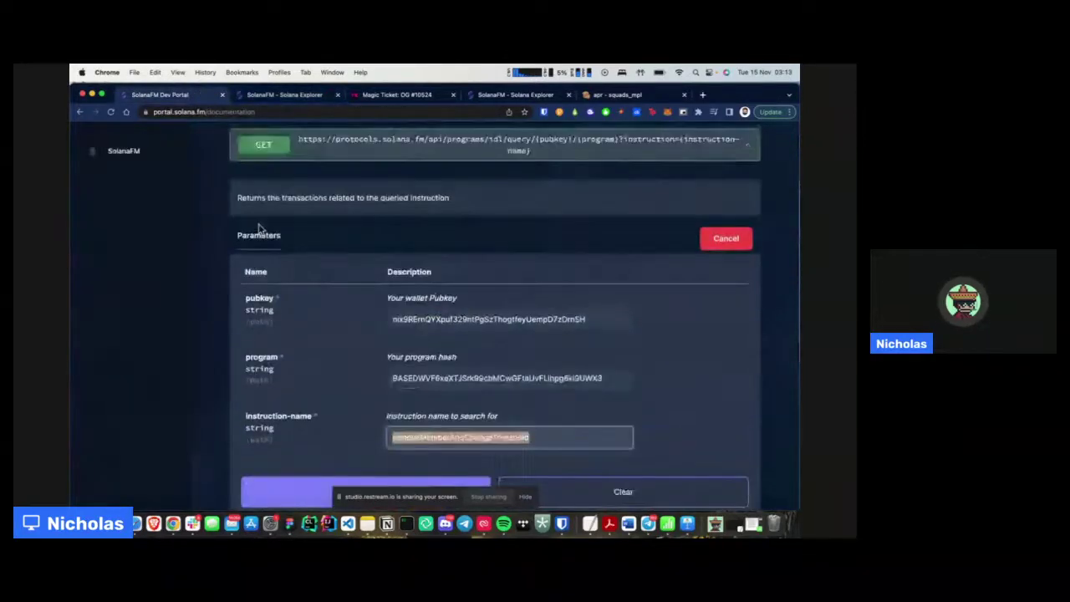
pyautogui.click(140, 192)
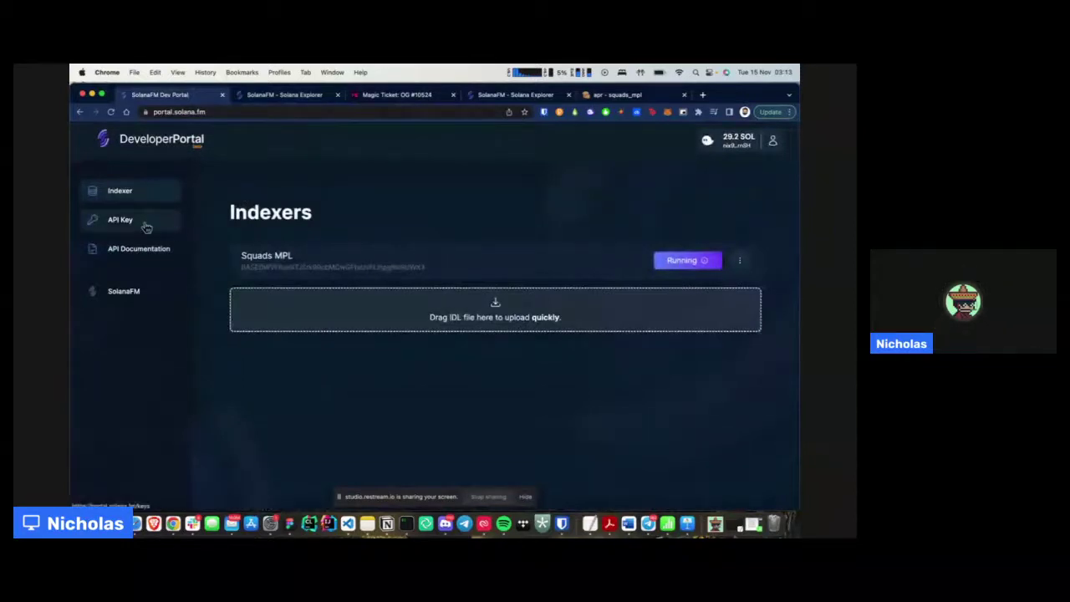
pyautogui.rightClick(150, 254)
pyautogui.click(157, 255)
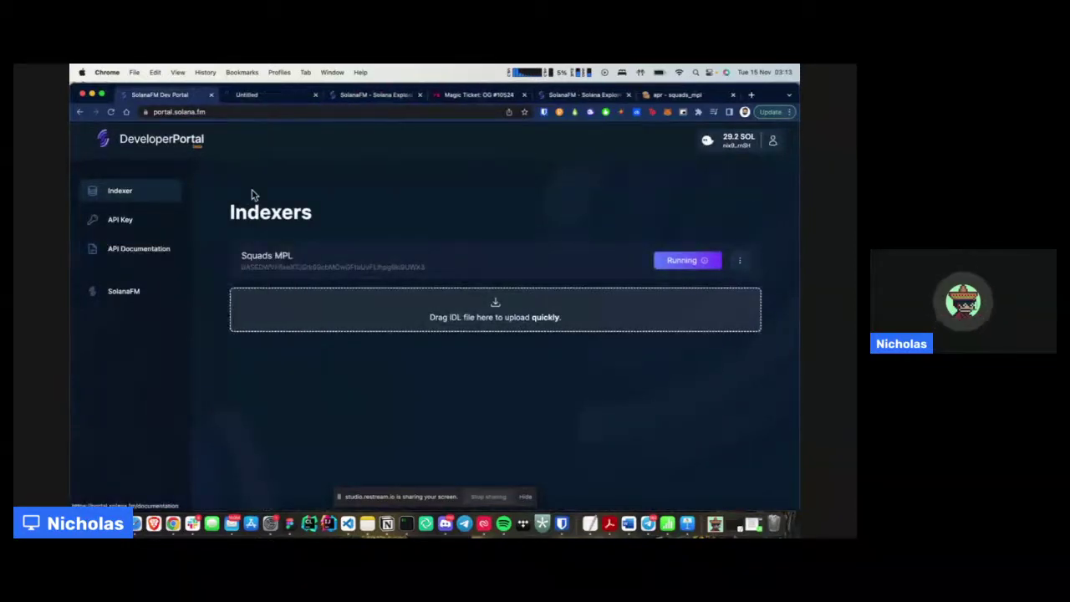
pyautogui.click(251, 96)
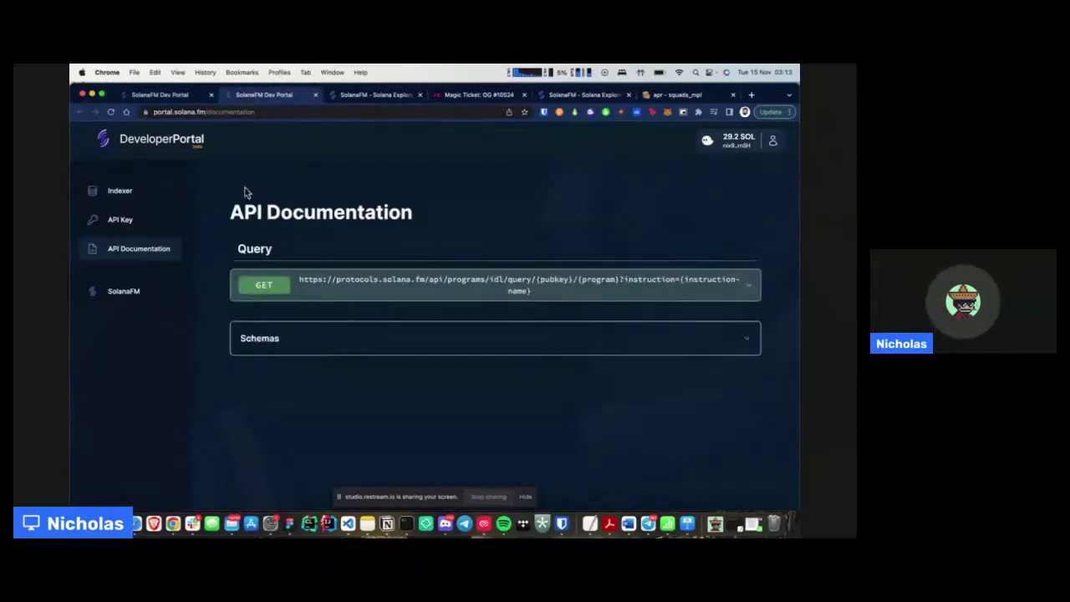
pyautogui.click(312, 109)
# Step: Load docs.solana.fm and scroll down to the Getting Started services table
pyautogui.write('docs.solana.fm')
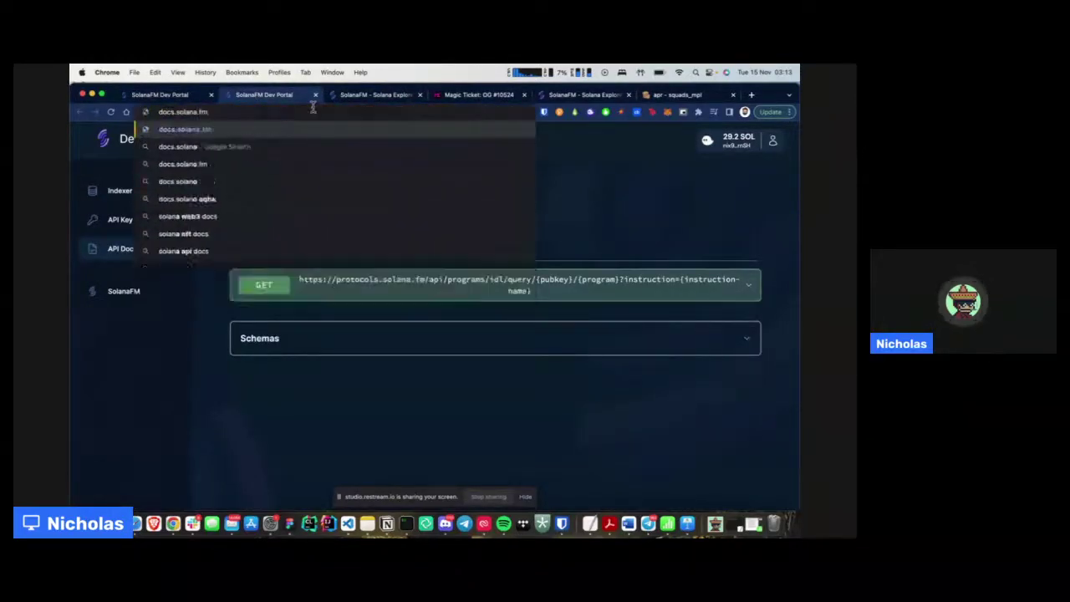
pyautogui.press('Return')
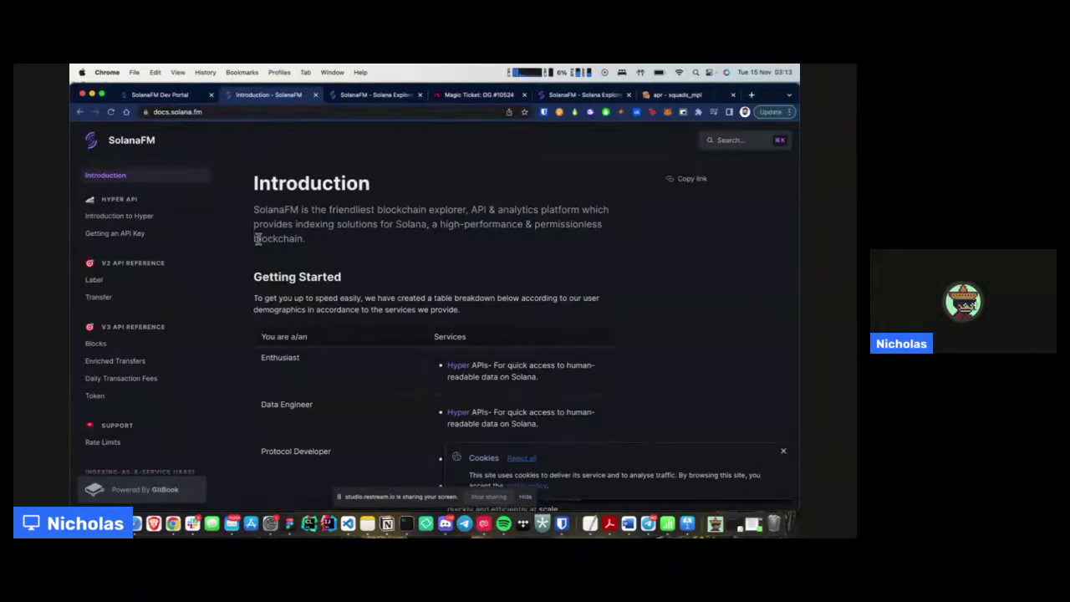
pyautogui.scroll(-3, 280, 269)
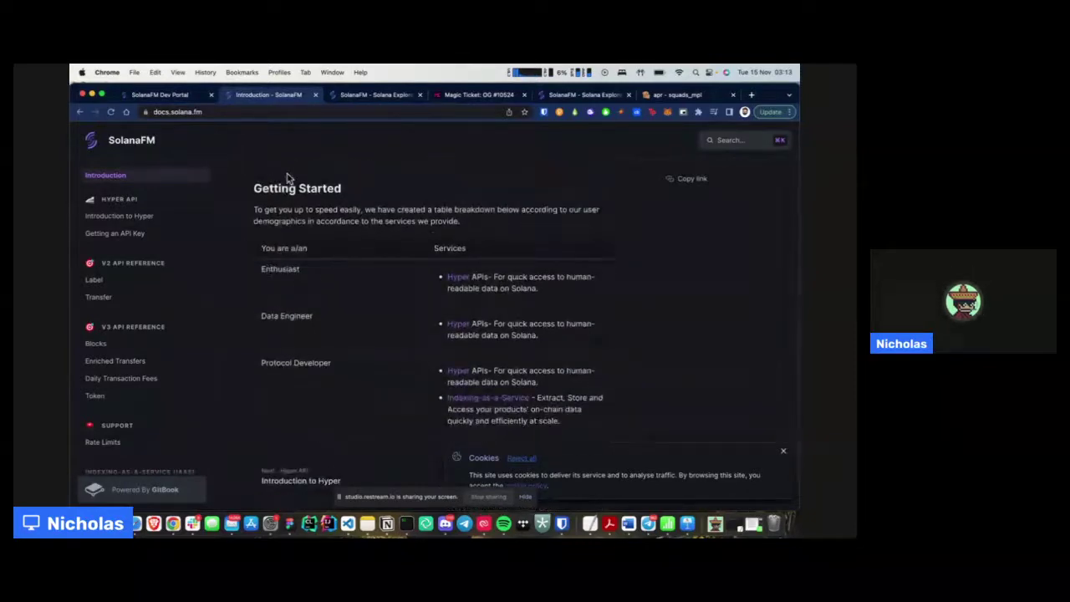
pyautogui.click(360, 99)
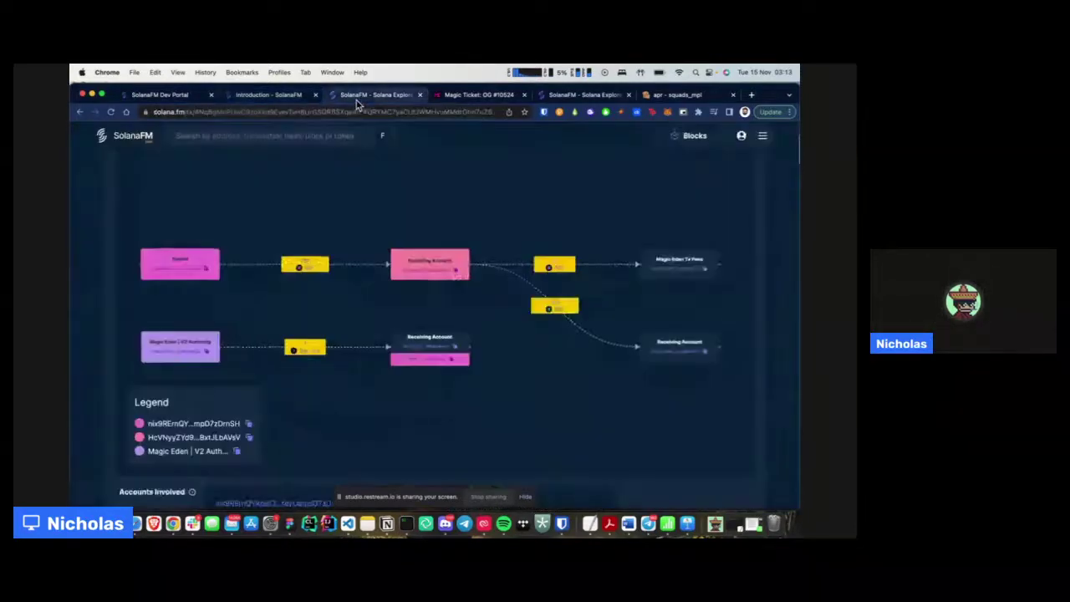
pyautogui.press('super+1')
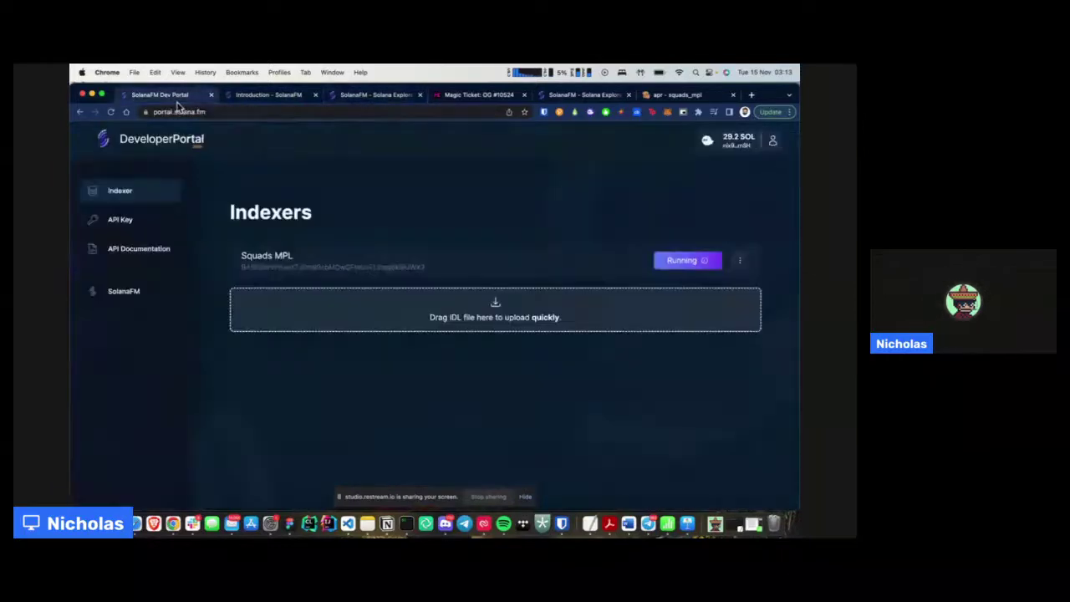
pyautogui.click(288, 96)
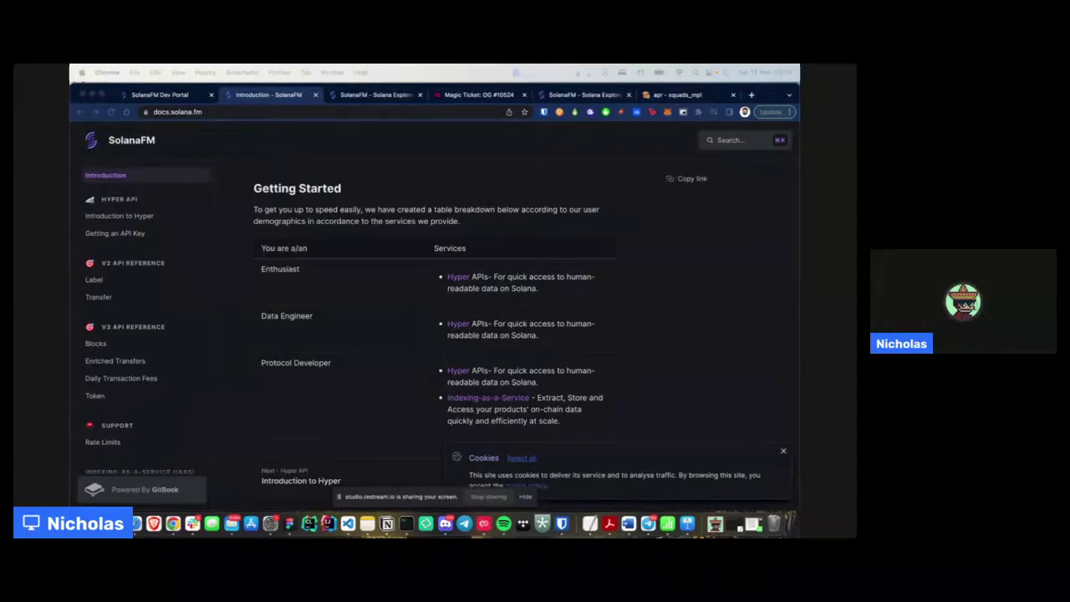
# Step: Go via the Dev Portal tab back to the Explorer's 180 SOL Fund Movements diagram
pyautogui.click(183, 97)
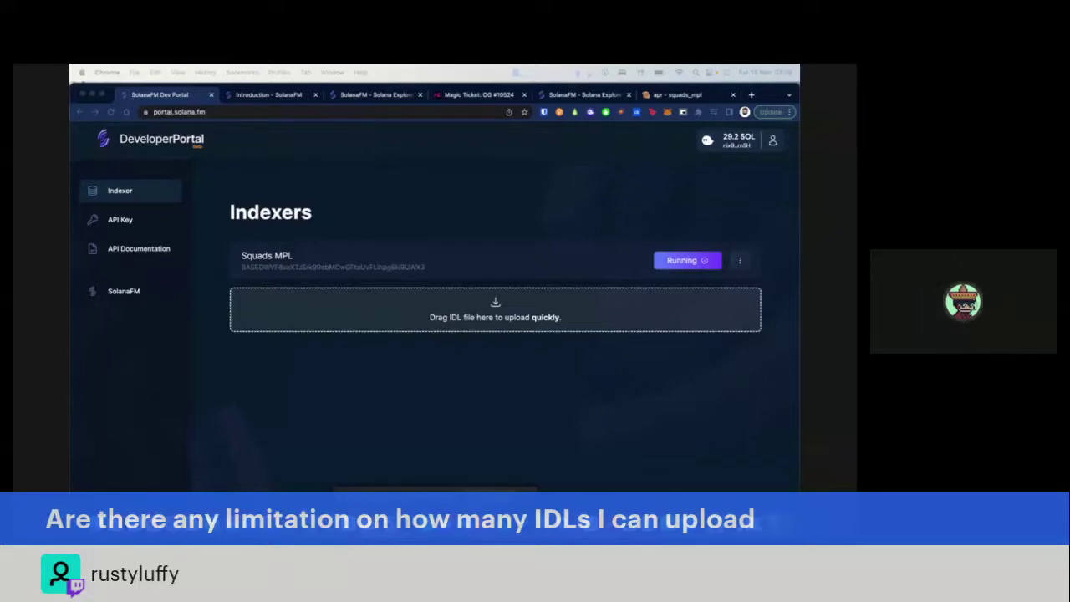
pyautogui.click(393, 96)
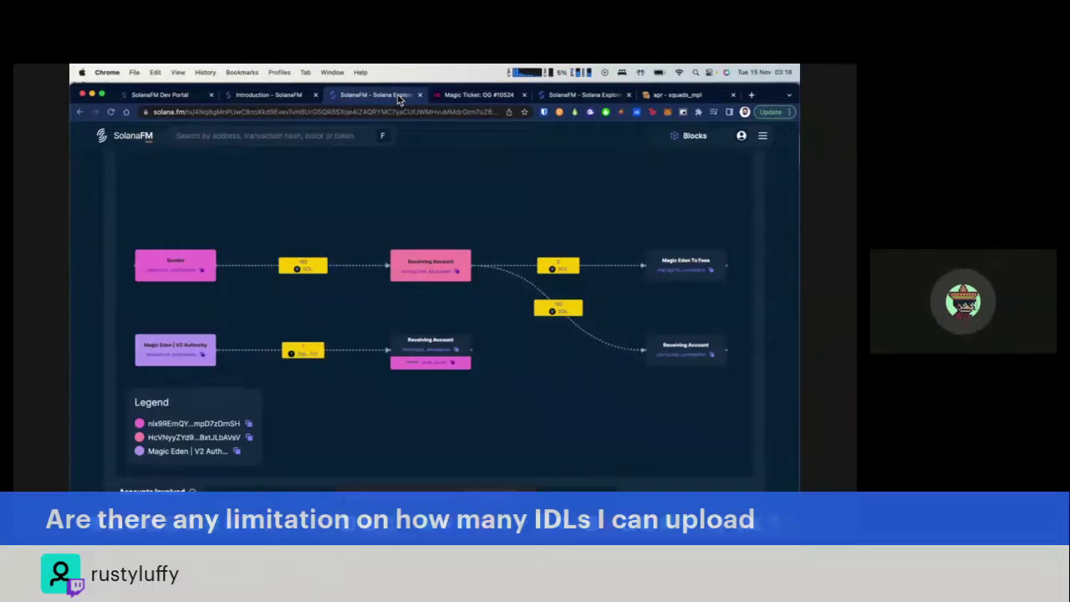
# Step: Show the latest blocks, led by block 161,038,854, with page zoom reset to fit the table
pyautogui.click(691, 138)
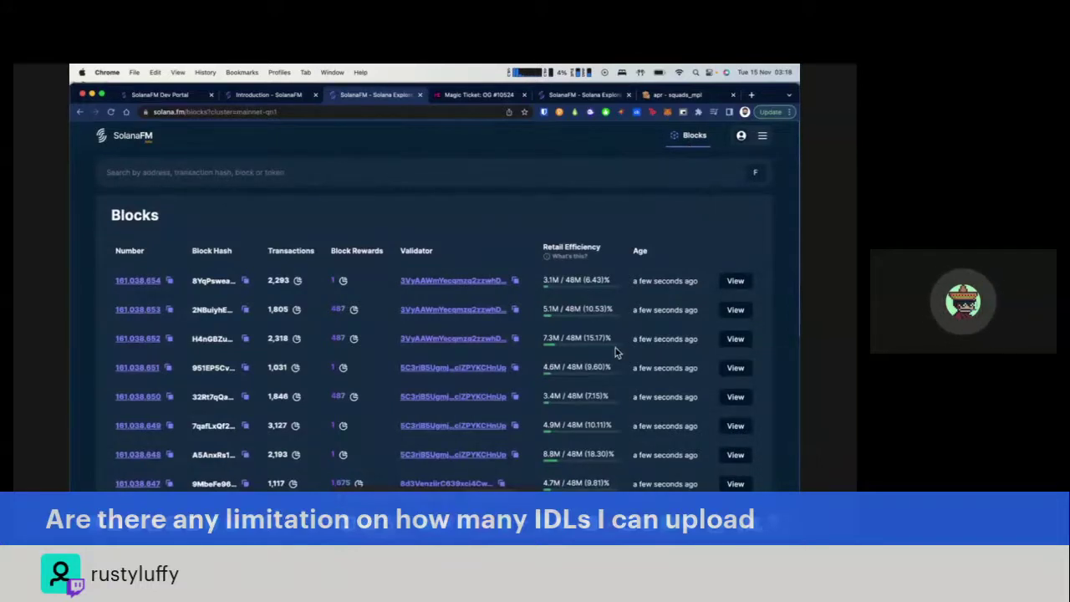
pyautogui.scroll(2, 615, 348)
pyautogui.scroll(5, 616, 347)
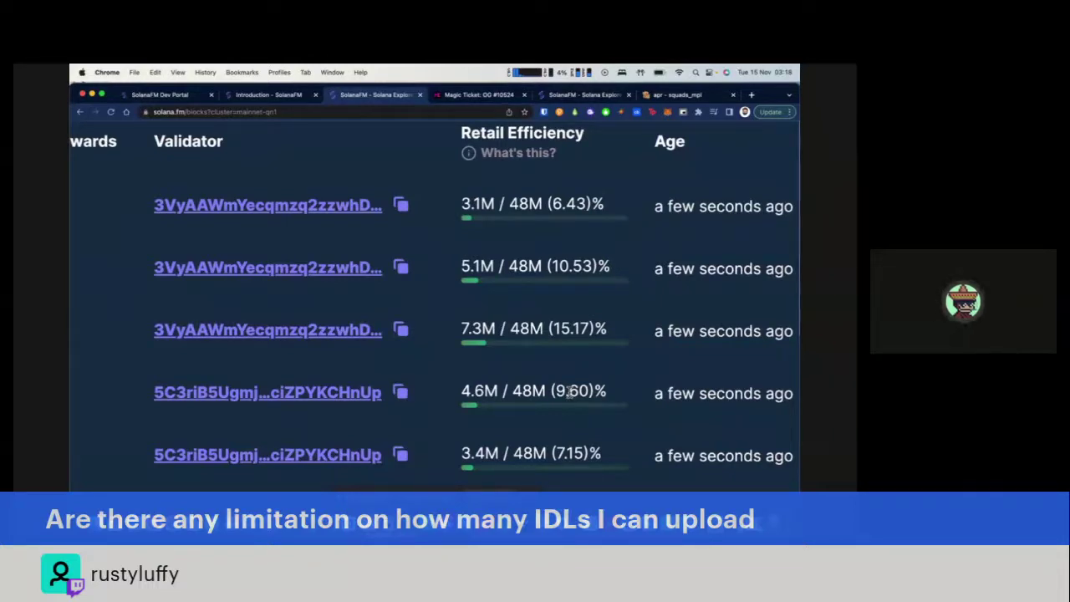
pyautogui.press('super+minus')
pyautogui.press('super+minus')
pyautogui.press('super+minus')
pyautogui.press('super+minus')
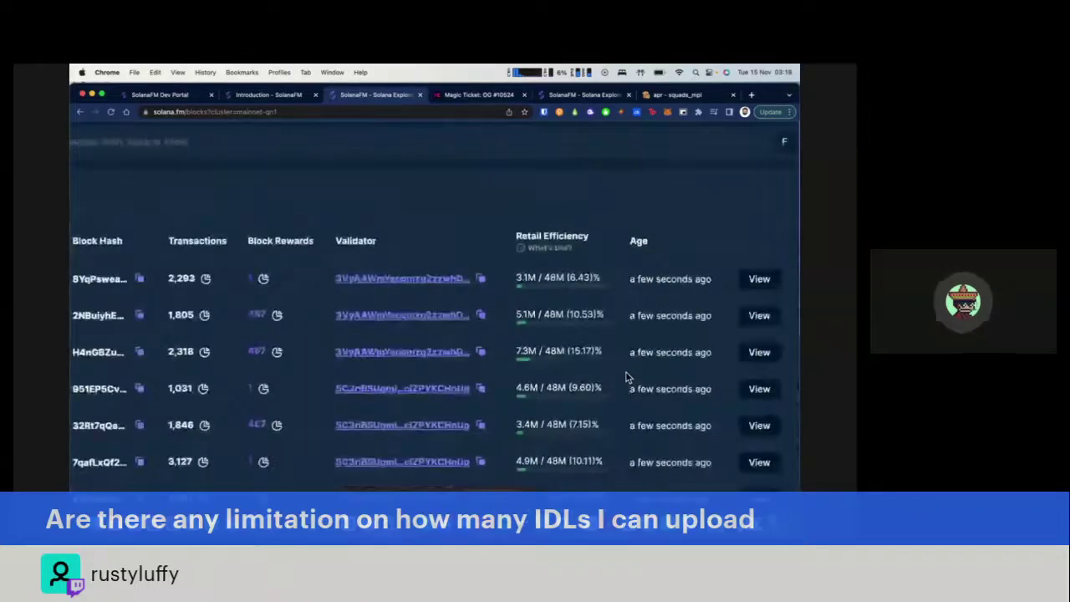
pyautogui.scroll(-5, 627, 377)
pyautogui.scroll(4, 626, 377)
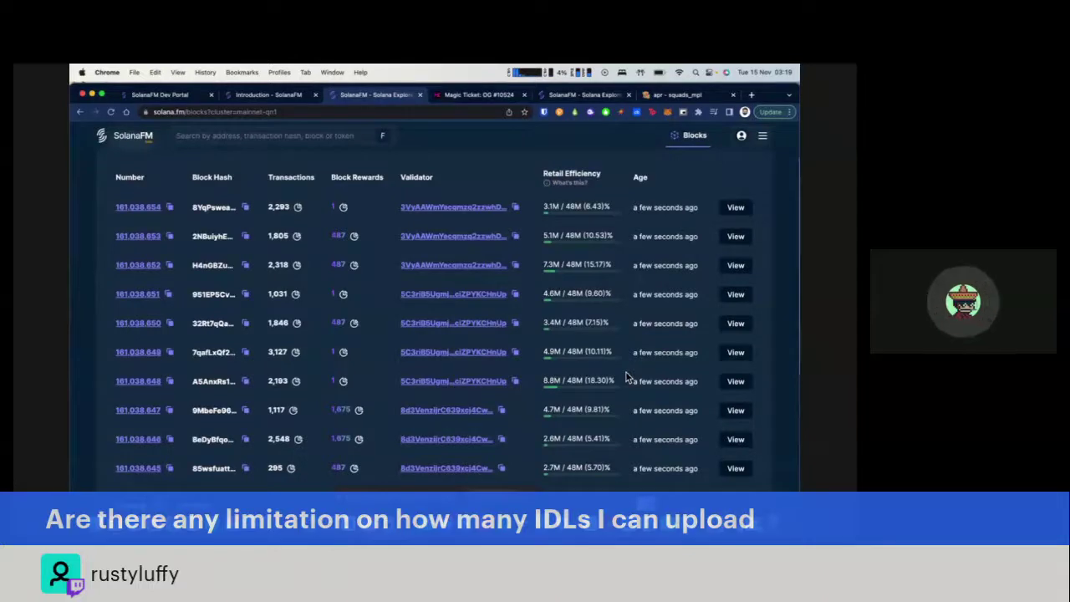
pyautogui.scroll(2, 627, 379)
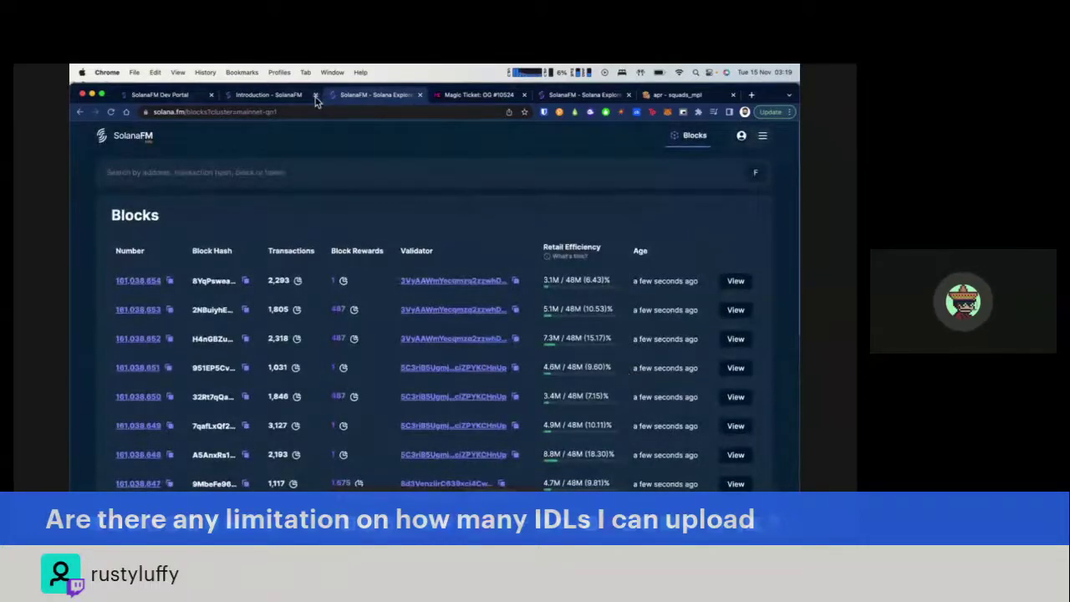
# Step: Go to the Transfer API's Enriched Transfers reference page in SolanaFM Docs
pyautogui.click(269, 95)
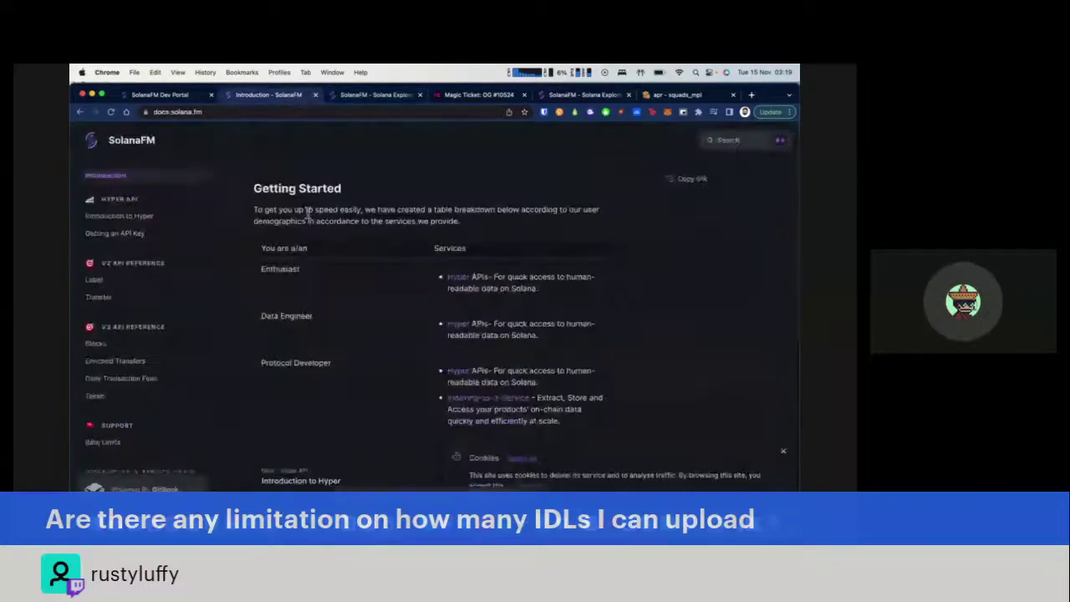
pyautogui.click(192, 302)
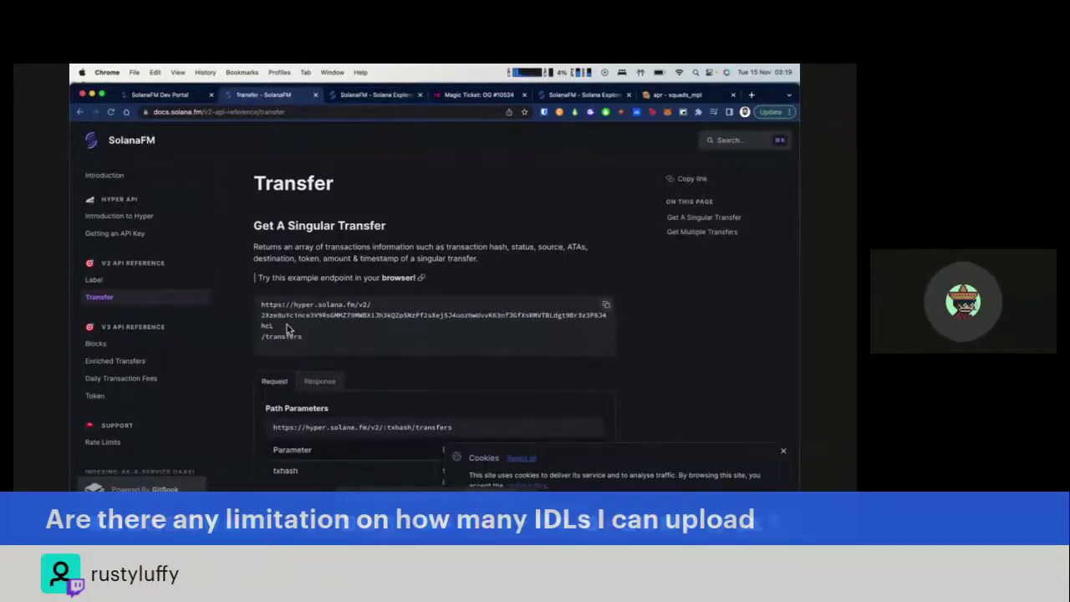
pyautogui.click(115, 363)
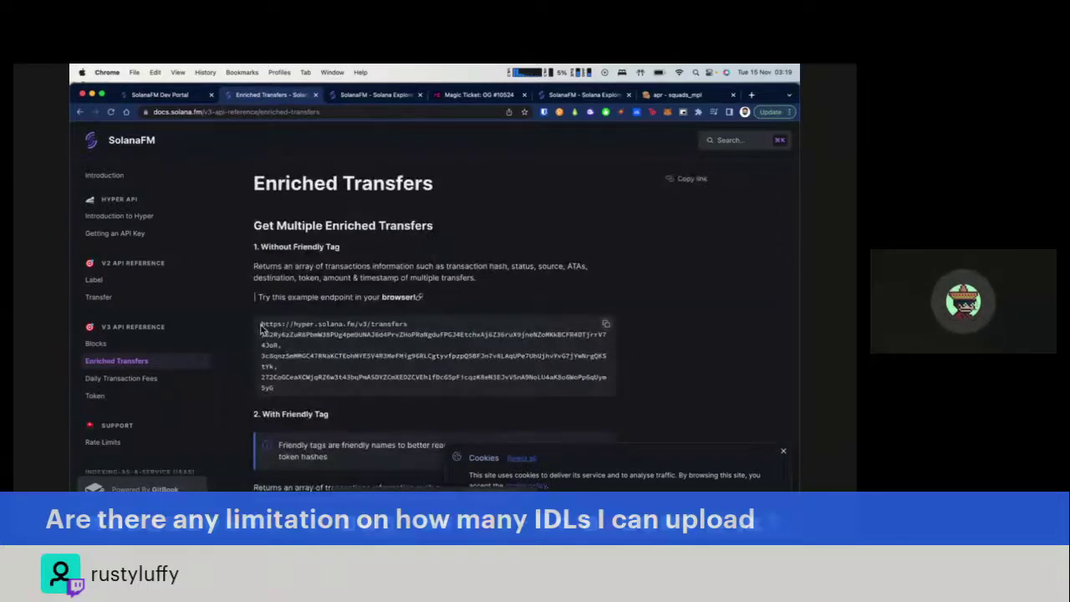
# Step: Copy the example hyper.solana.fm v3 transfers endpoint and load it in a new tab
pyautogui.moveTo(298, 400); pyautogui.dragTo(261, 324)
pyautogui.press('super+c')
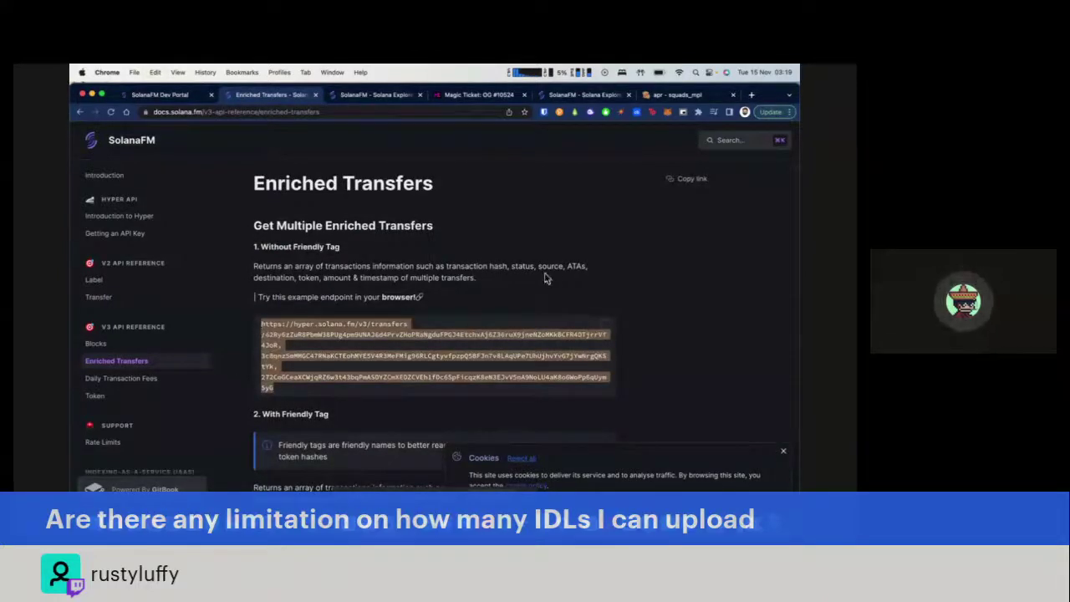
pyautogui.press('super+t')
pyautogui.press('super+v')
pyautogui.press('Return')
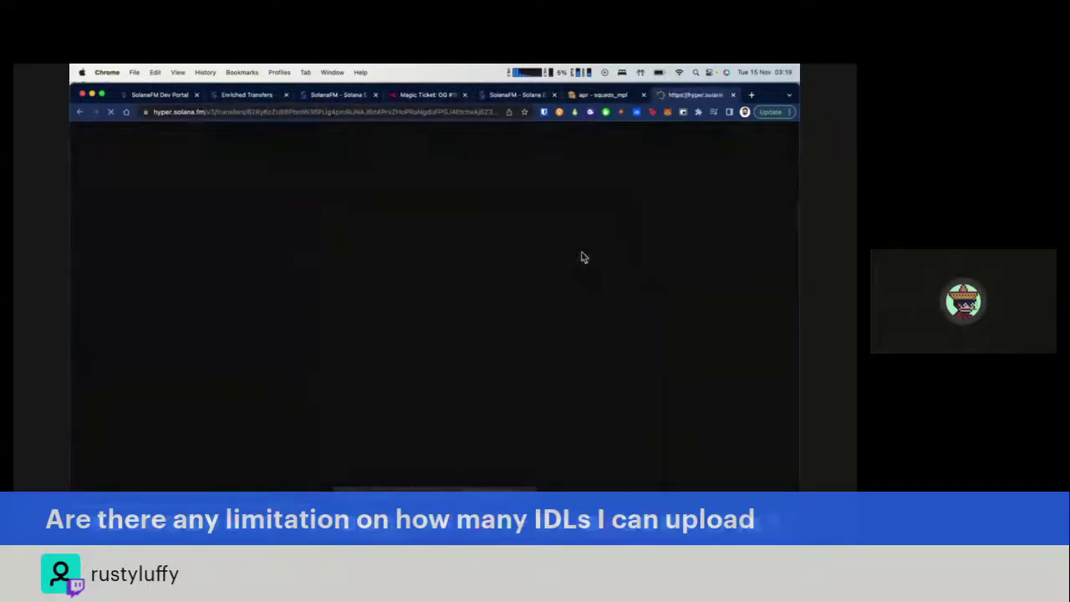
# Step: Scroll through the transfers JSON, reading transfer and mintTo entries with InstructionError status
pyautogui.scroll(-10, 192, 196)
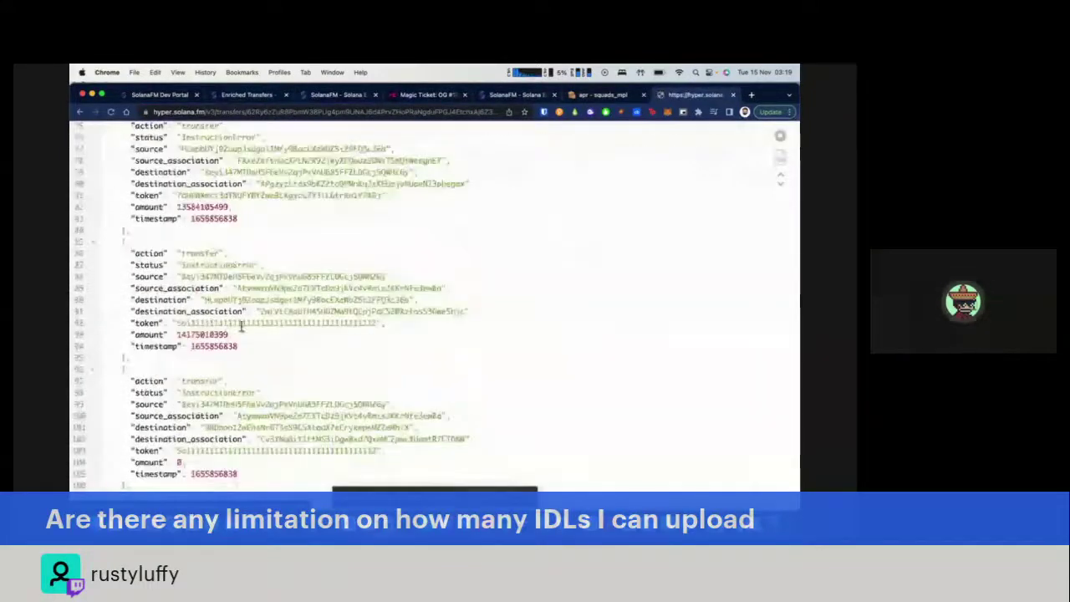
pyautogui.scroll(-10, 240, 324)
pyautogui.scroll(-3, 241, 326)
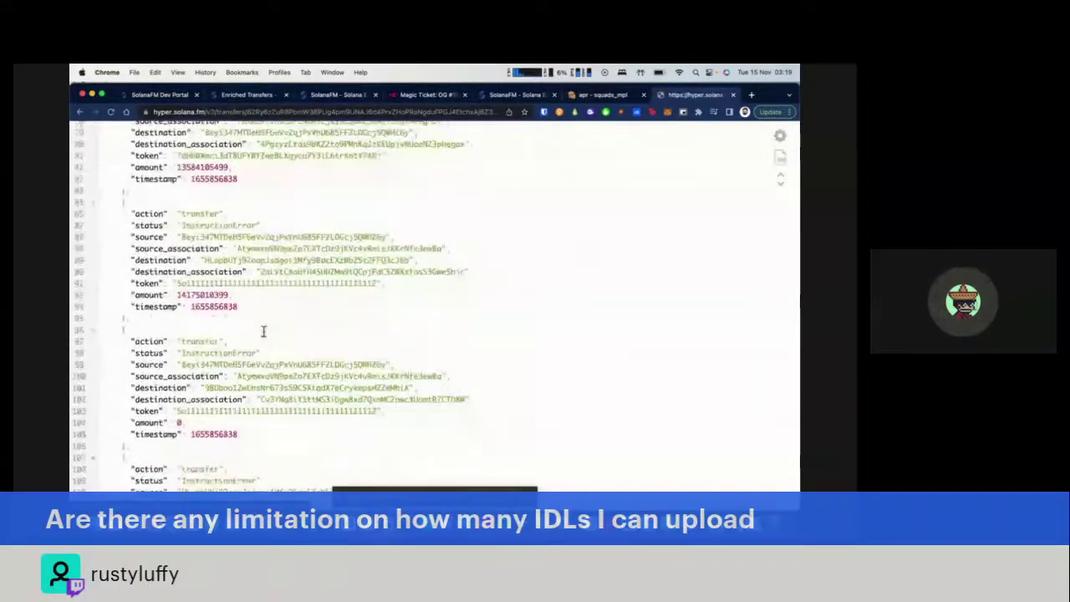
pyautogui.scroll(-5, 284, 393)
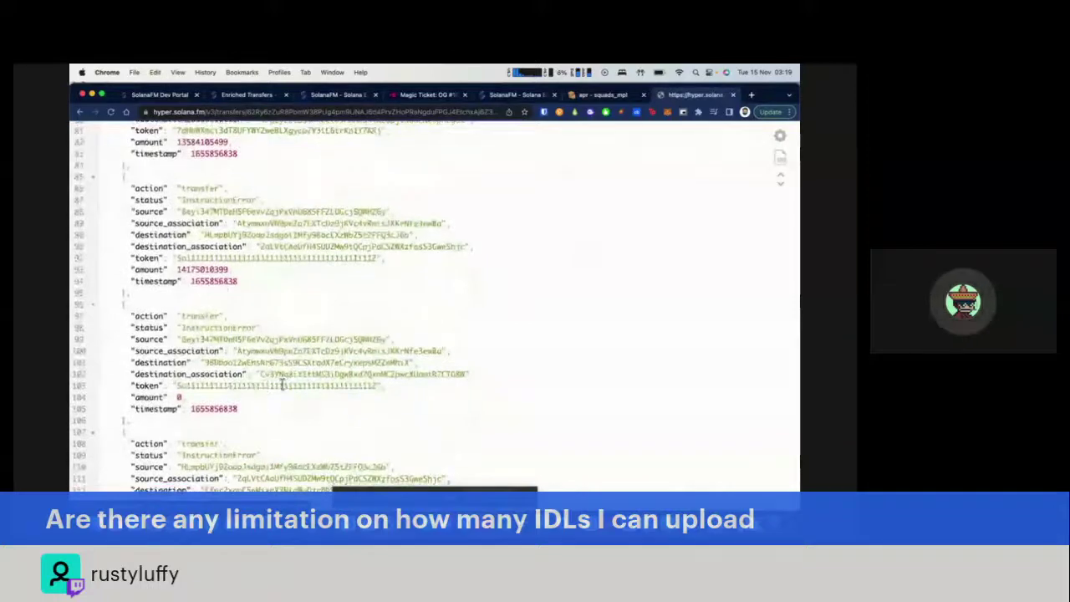
pyautogui.scroll(-5, 282, 384)
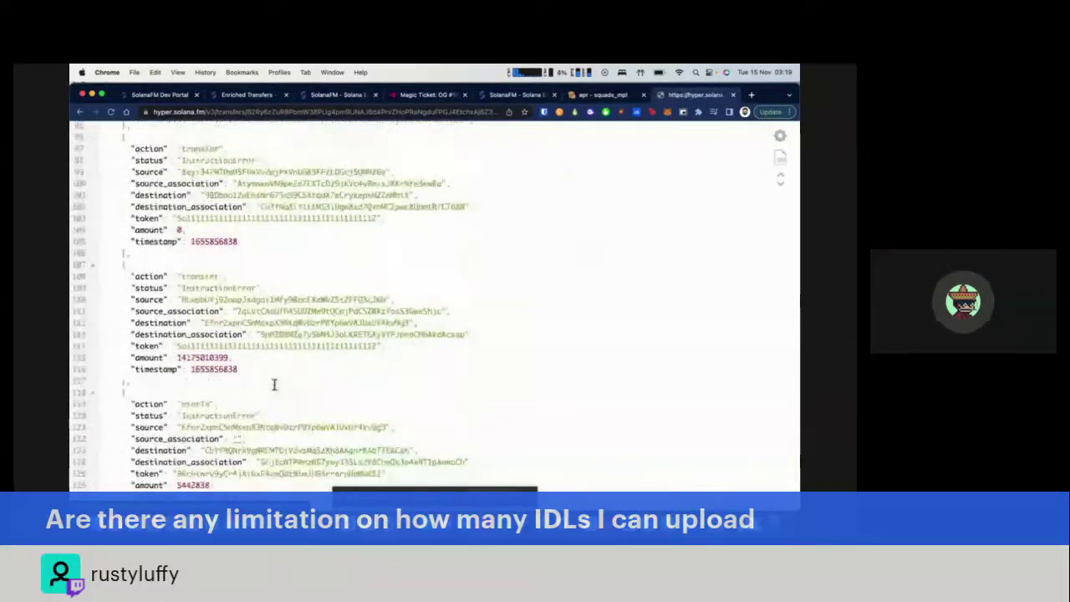
pyautogui.scroll(-4, 221, 343)
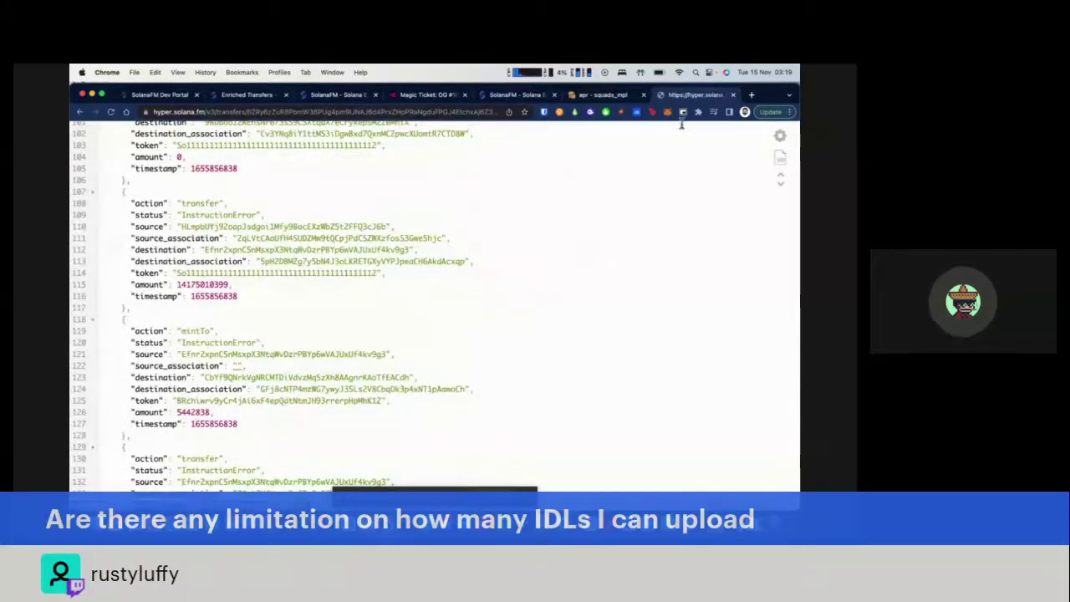
# Step: Switch to the Dev Portal tab showing the running Squads MPL indexer
pyautogui.click(166, 97)
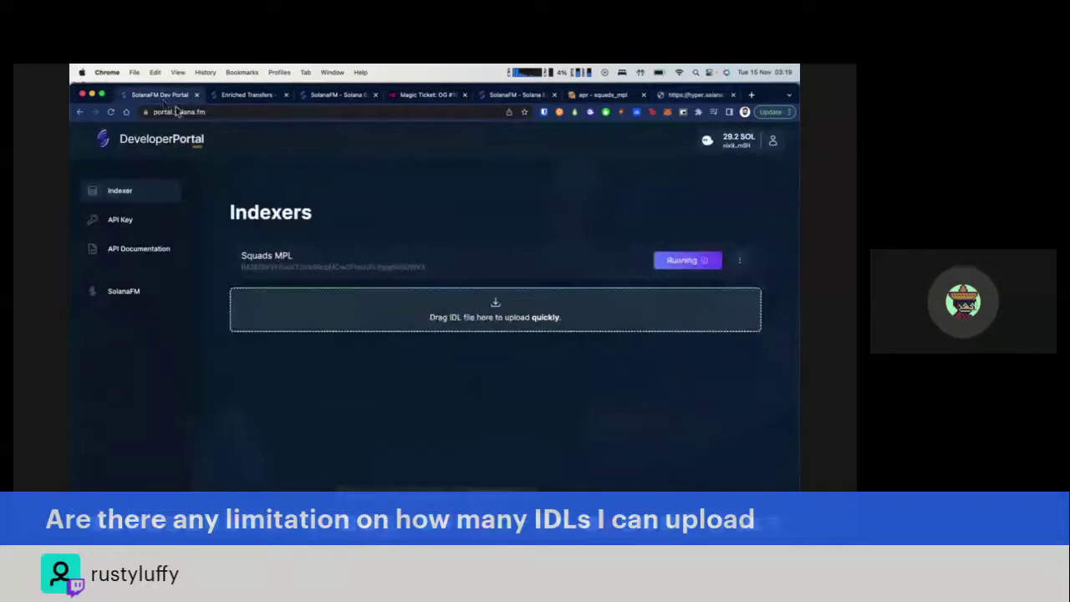